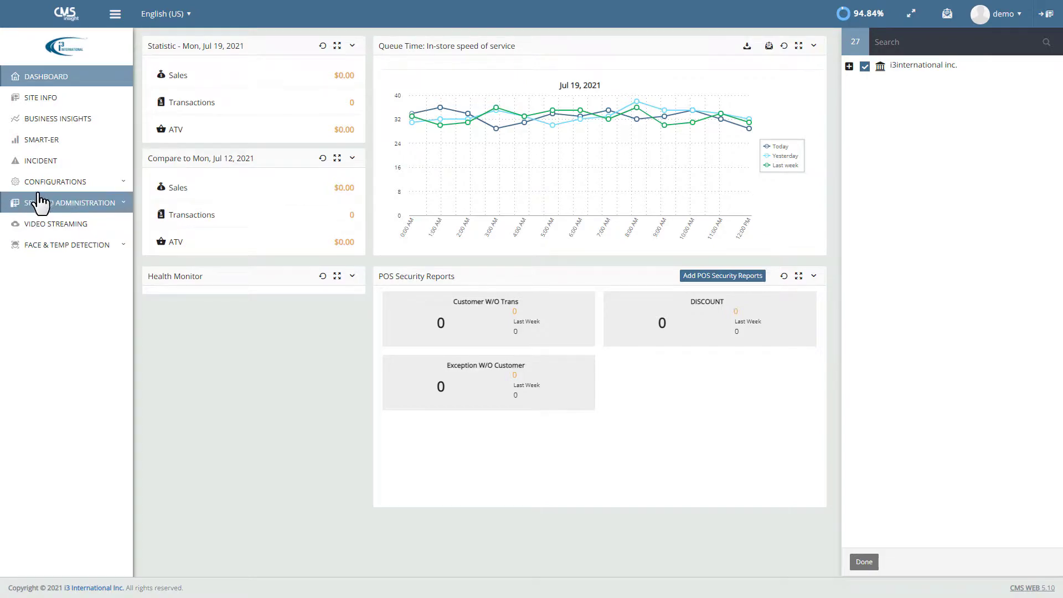
# Step: Expand CONFIGURATIONS in the sidebar to list the site, user and company administration areas
pyautogui.click(61, 183)
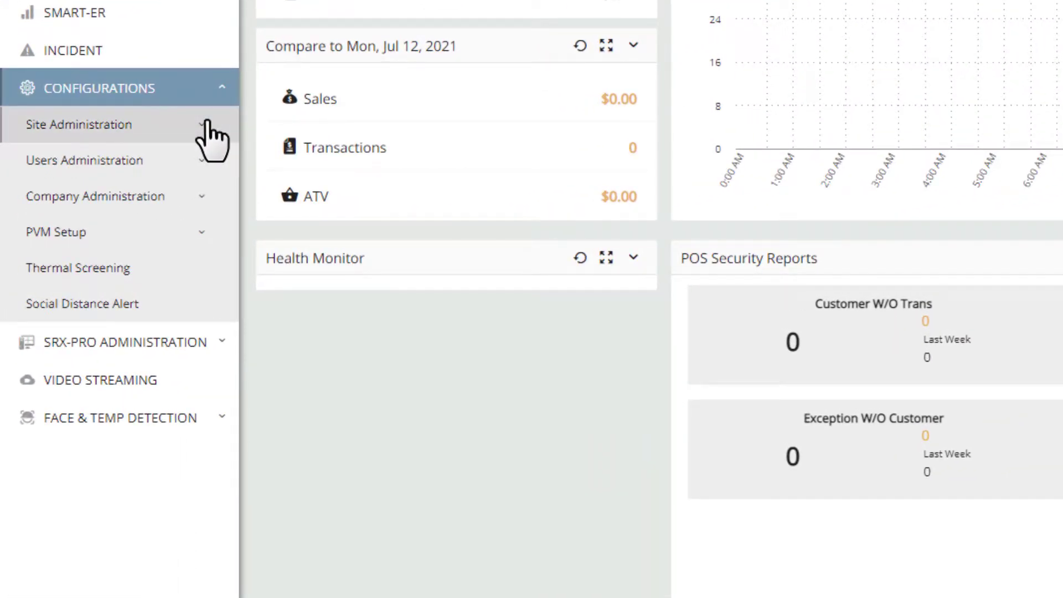
# Step: Preview Users and Company Administration, then reopen Site Administration showing Sites, Metric and Goal Type
pyautogui.click(206, 123)
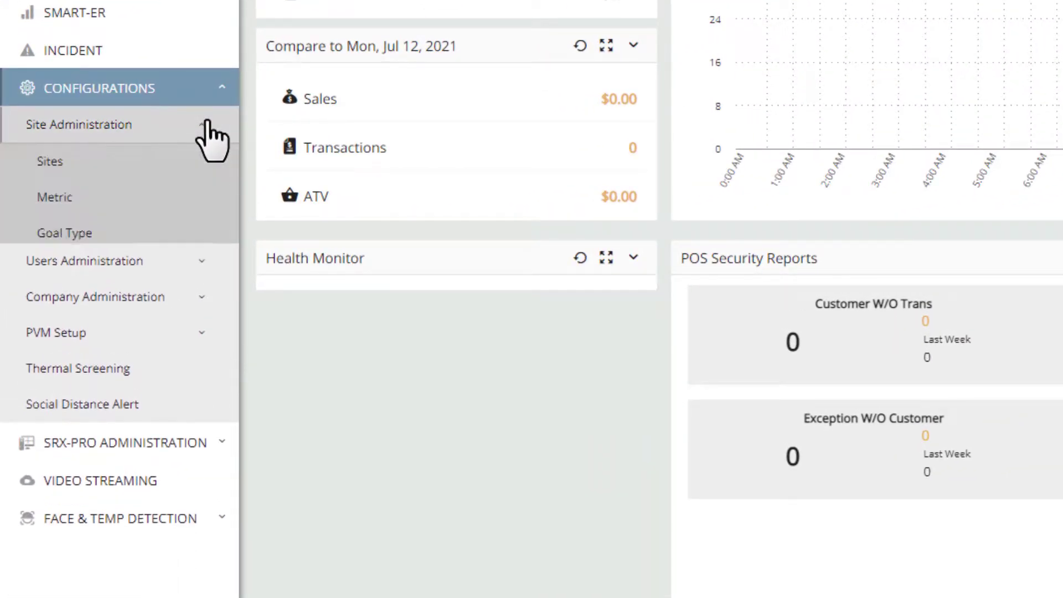
pyautogui.click(190, 268)
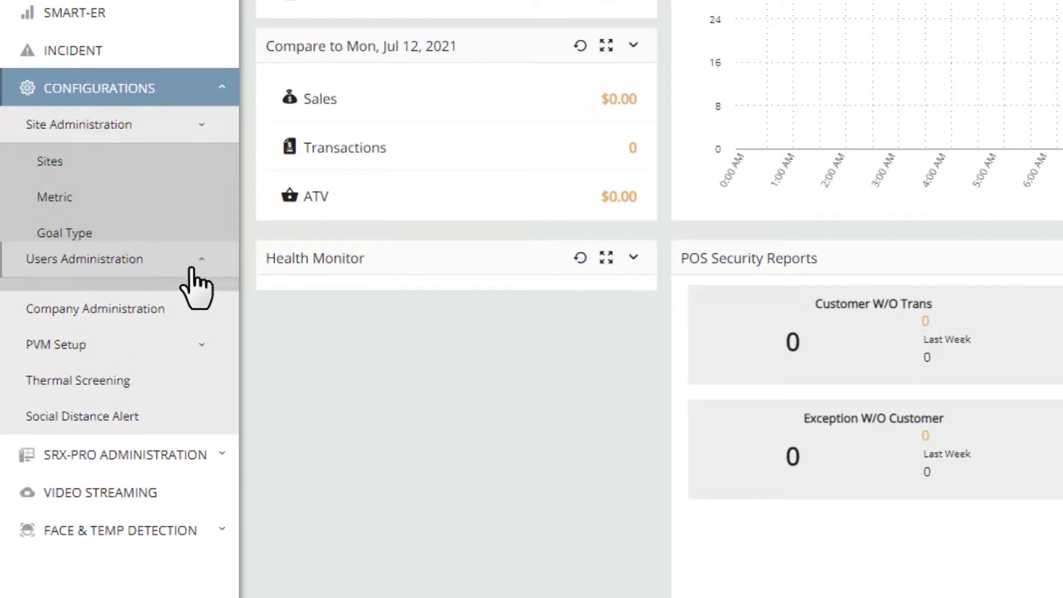
pyautogui.click(208, 339)
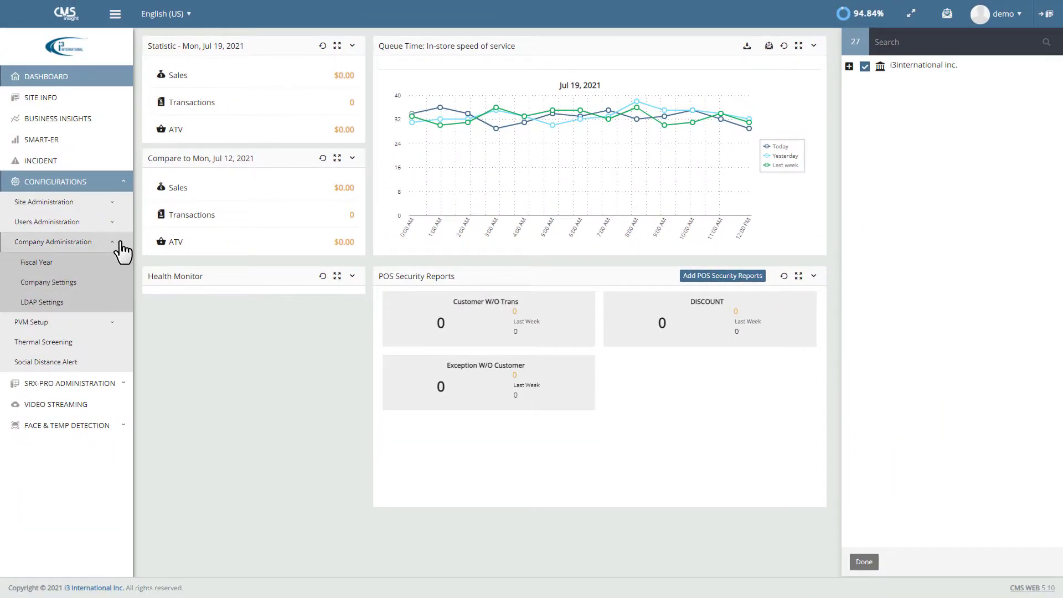
pyautogui.click(118, 244)
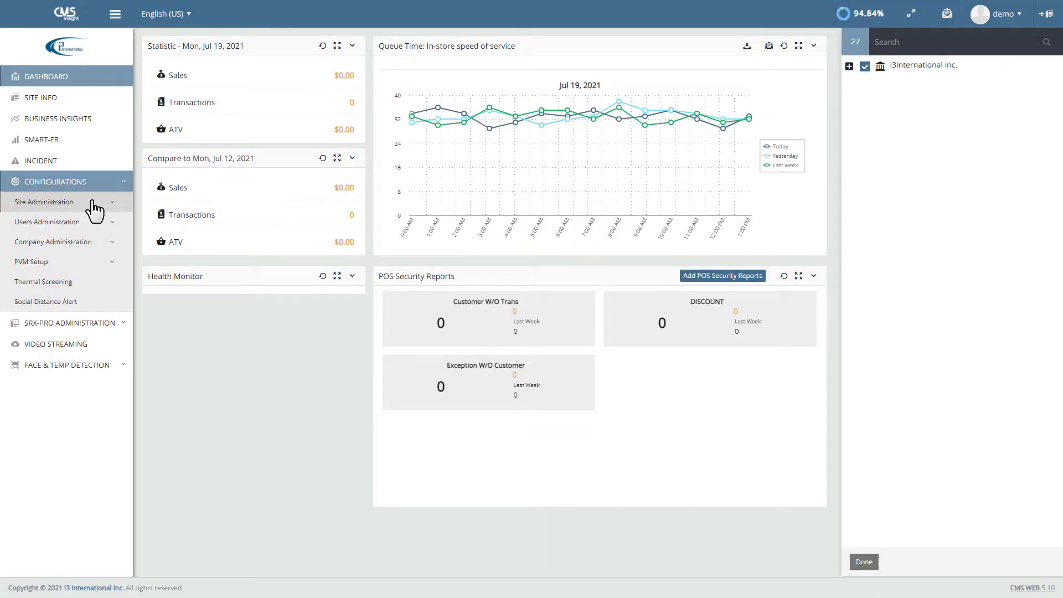
pyautogui.click(112, 208)
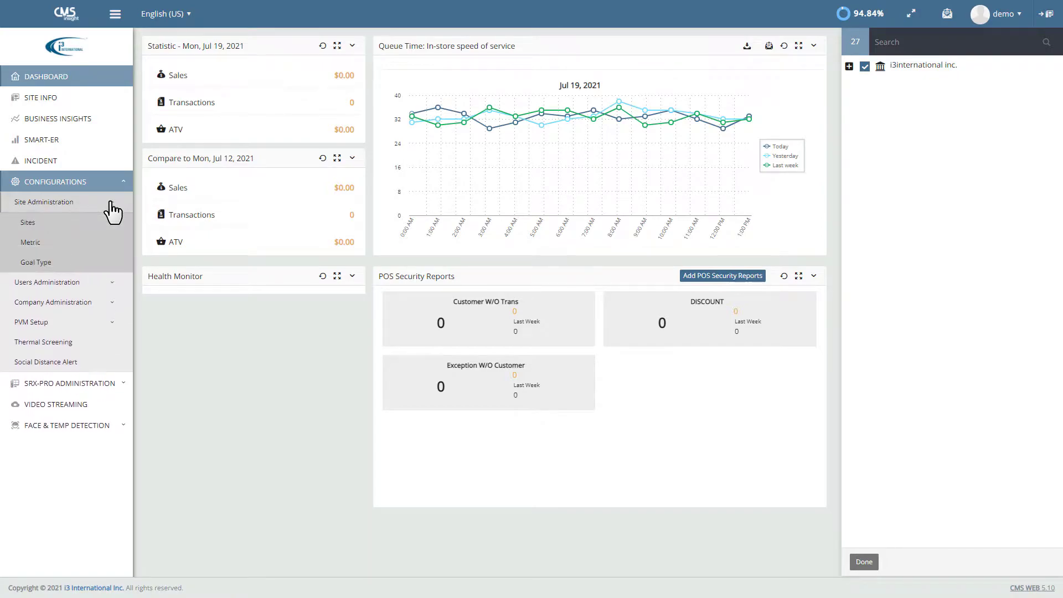
# Step: Open the Sites page and expand i3international inc., Region 1 and Test Site 1 in the tree
pyautogui.click(28, 227)
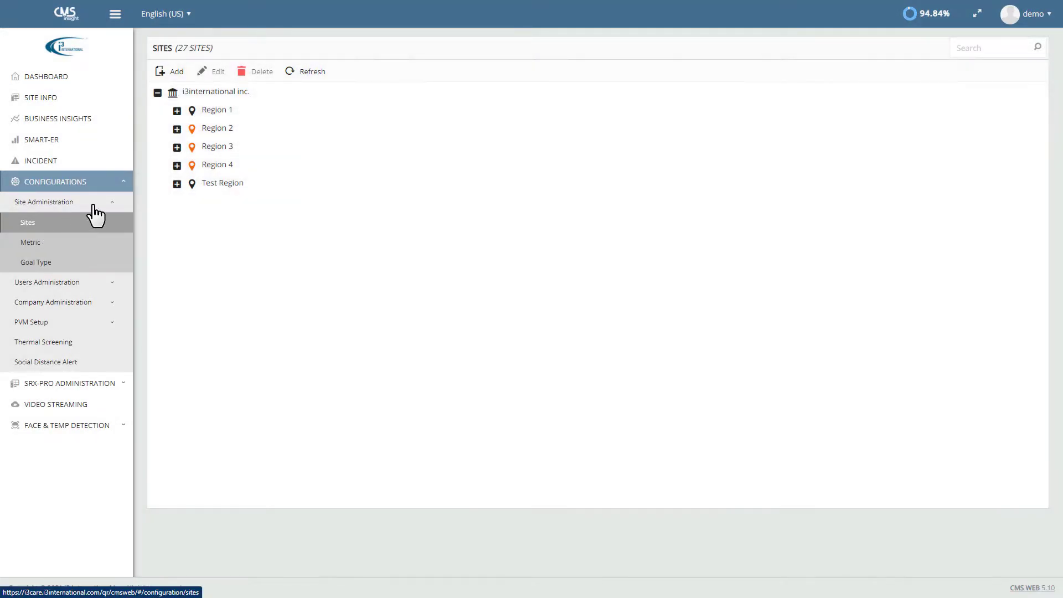
pyautogui.click(161, 78)
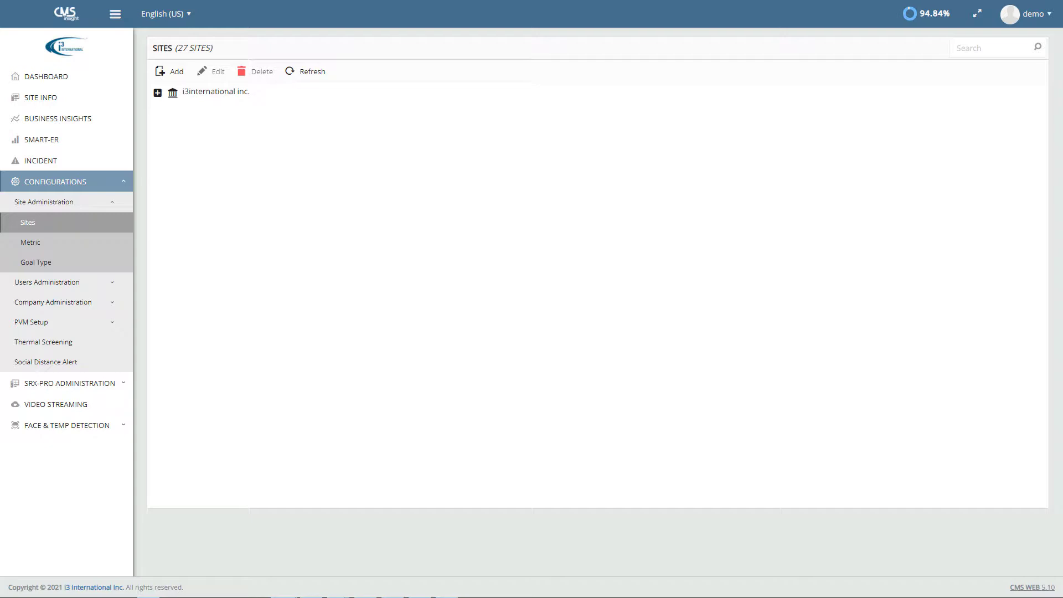
pyautogui.click(157, 93)
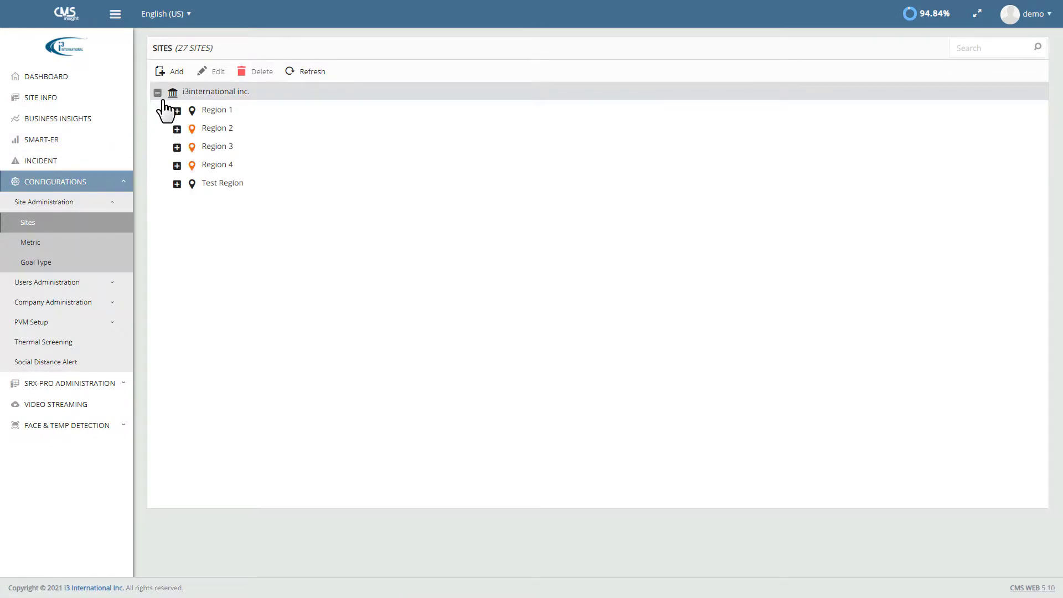
pyautogui.click(176, 111)
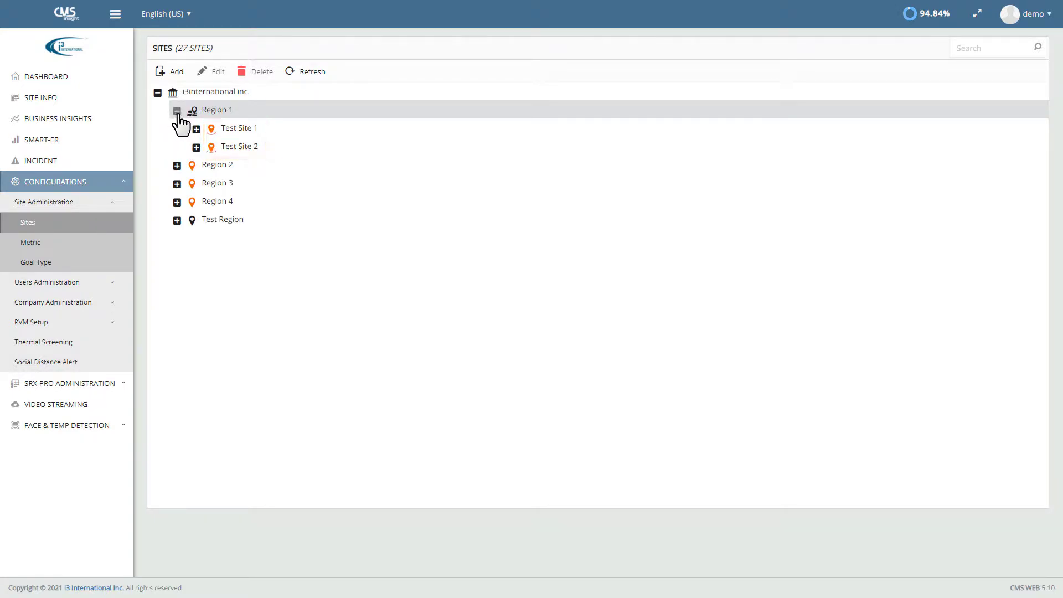
pyautogui.click(196, 129)
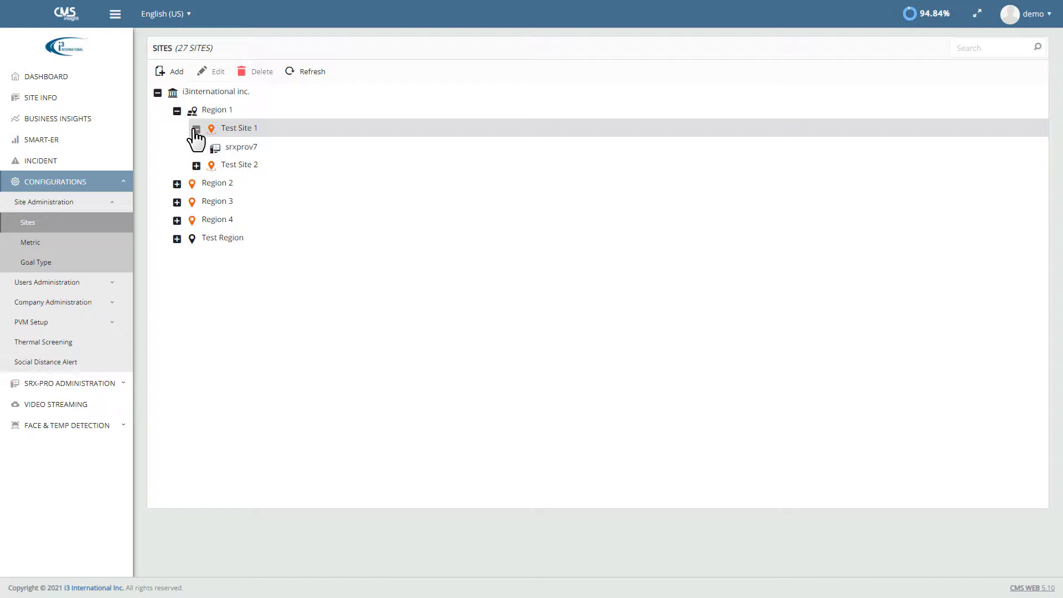
pyautogui.click(237, 134)
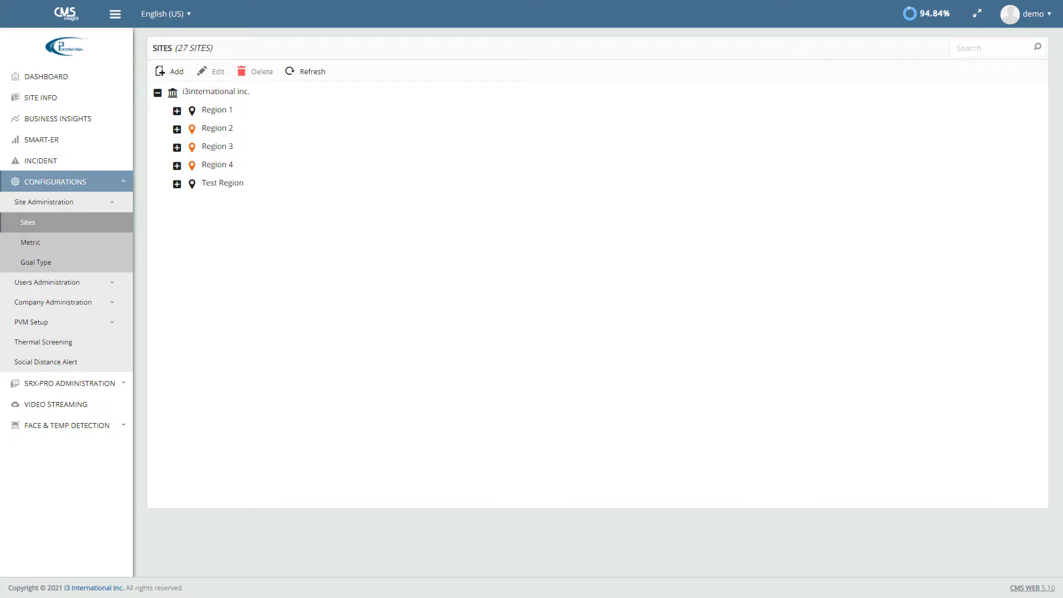
# Step: Add region 'Test Region Only' under i3international inc. with description 'This is only a test'
pyautogui.click(187, 103)
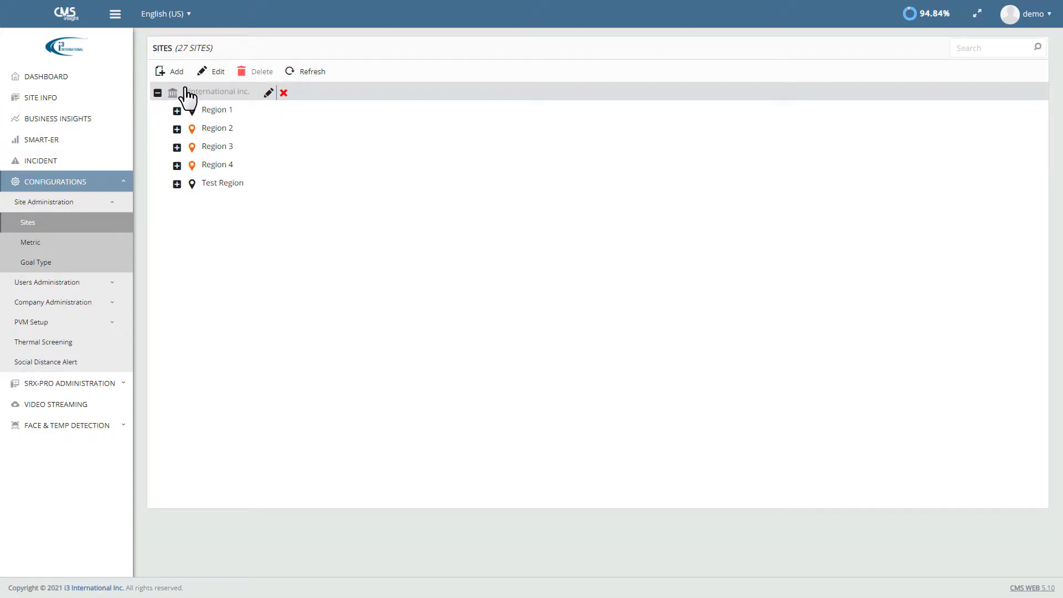
pyautogui.click(178, 76)
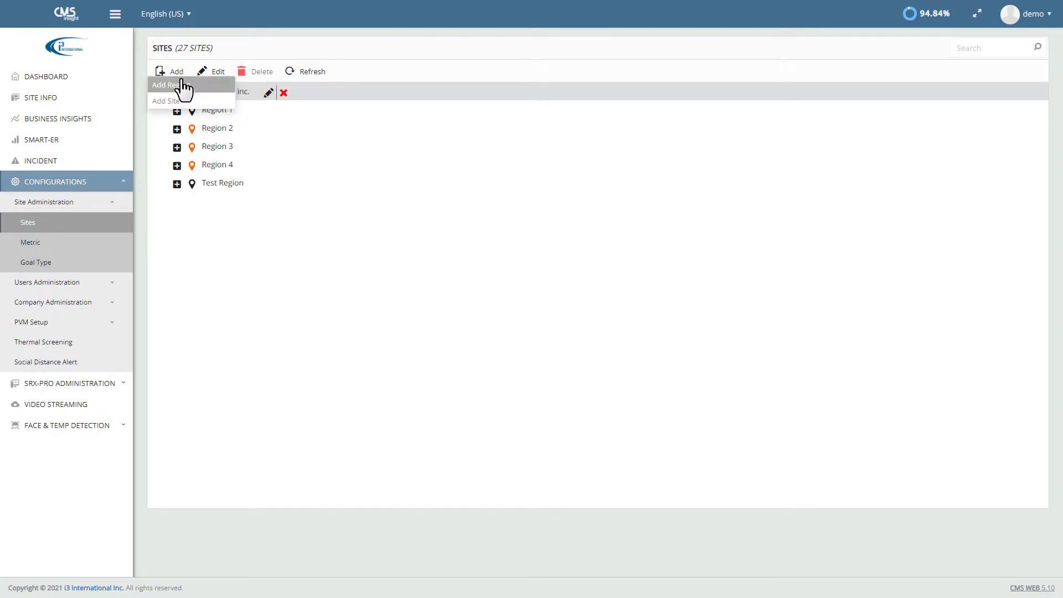
pyautogui.click(183, 85)
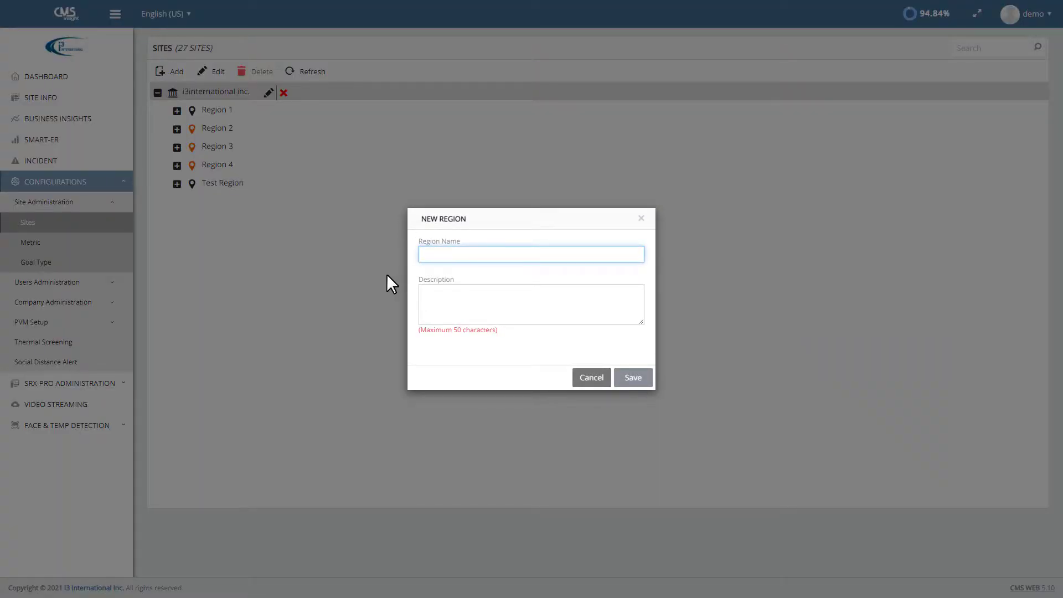
pyautogui.write('Test R')
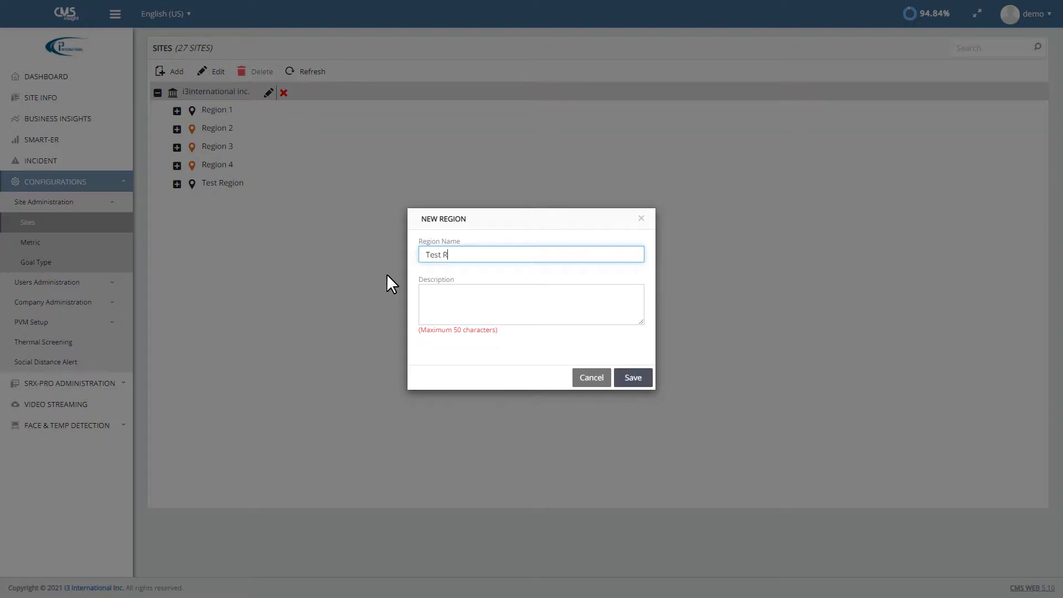
pyautogui.write('egion Only')
pyautogui.click(433, 307)
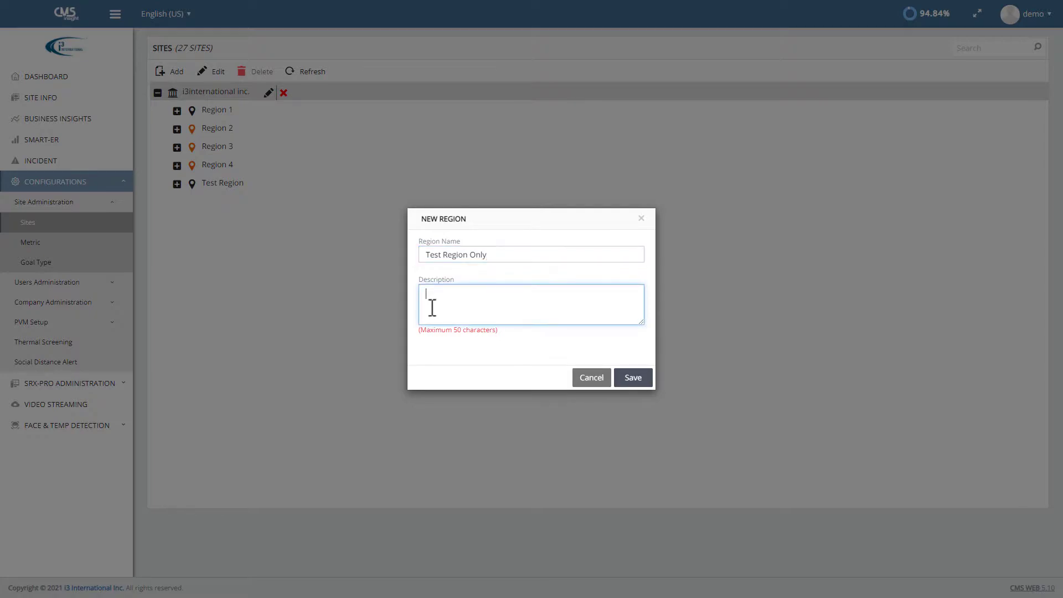
pyautogui.write('This is only a test.')
pyautogui.click(633, 378)
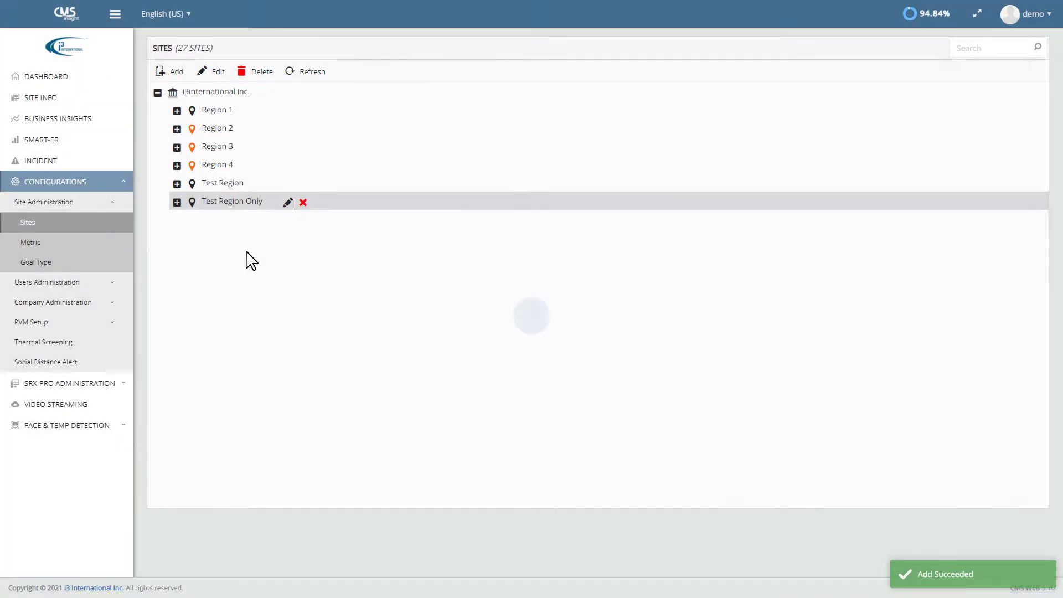
pyautogui.moveTo(222, 203); pyautogui.dragTo(216, 109)
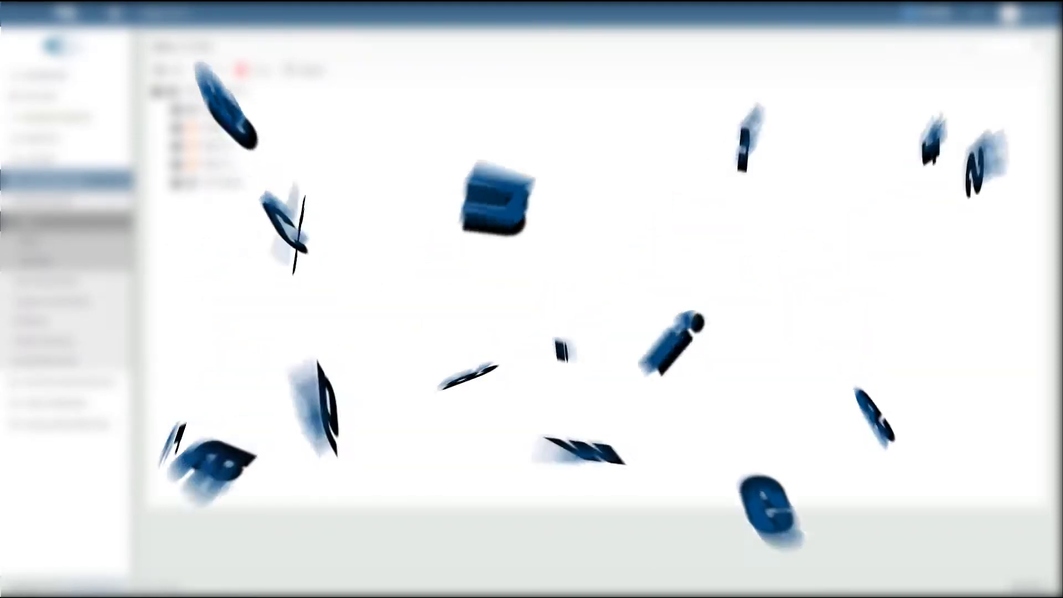
# Step: Create 'Test Site' under Test Region with the abc and 100-001 NVRs attached, and save it
pyautogui.click(213, 185)
pyautogui.click(178, 72)
pyautogui.click(174, 101)
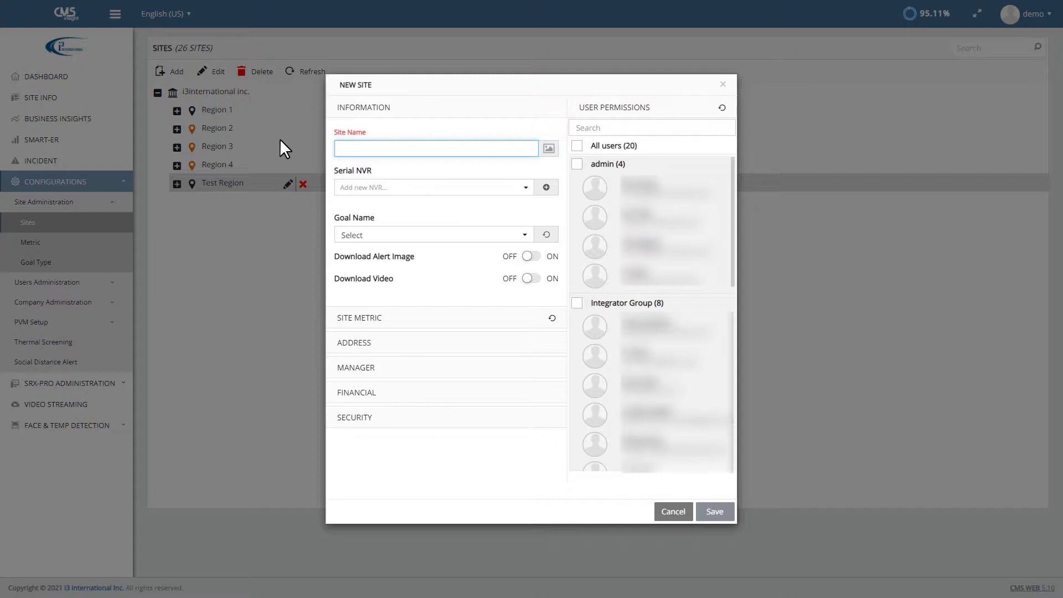
pyautogui.write('Test S')
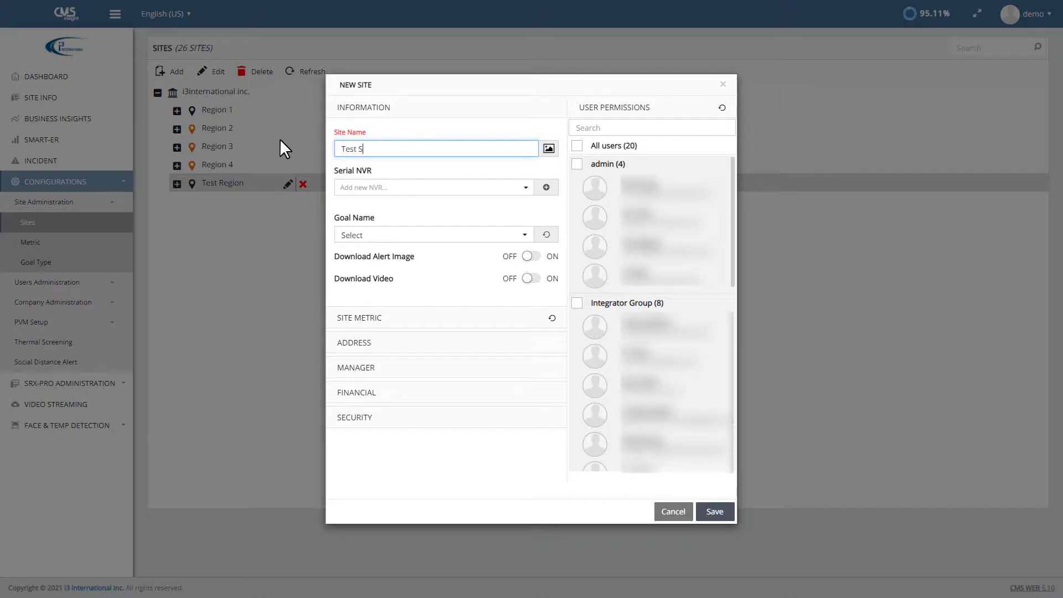
pyautogui.write('ite')
pyautogui.click(521, 188)
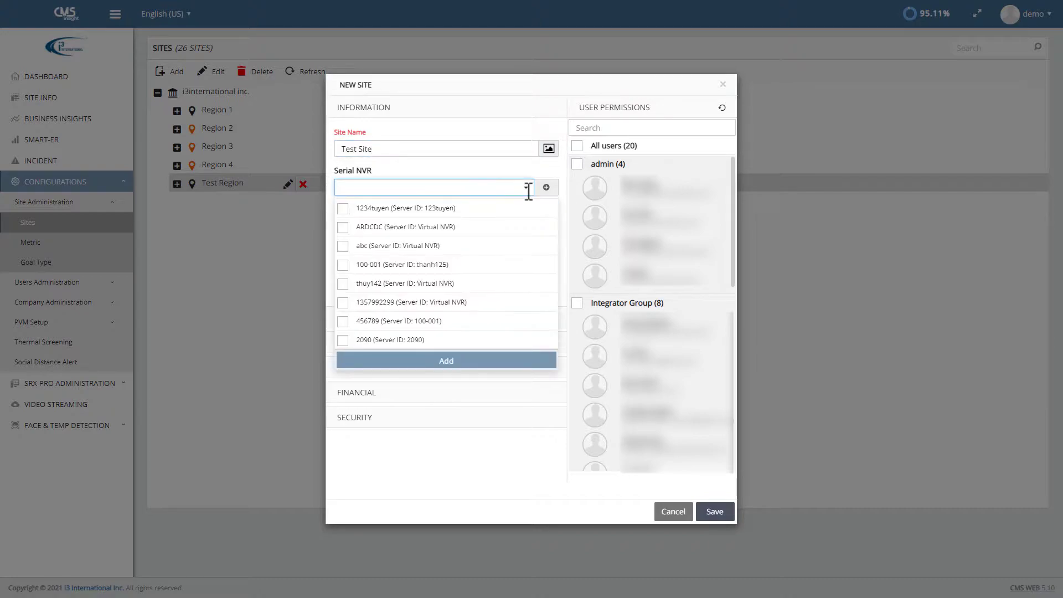
pyautogui.click(342, 247)
pyautogui.click(342, 264)
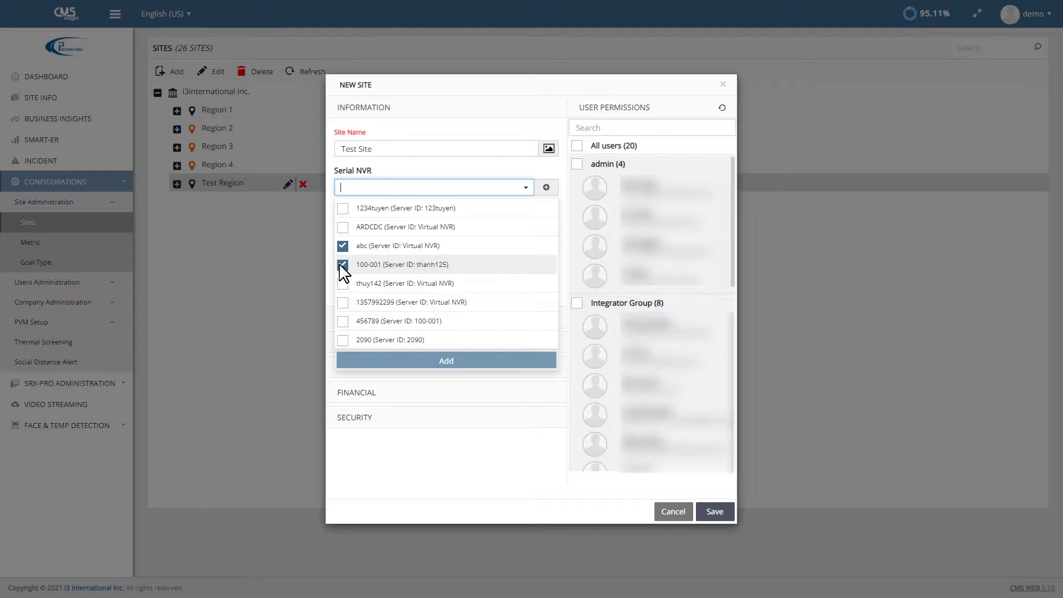
pyautogui.click(473, 361)
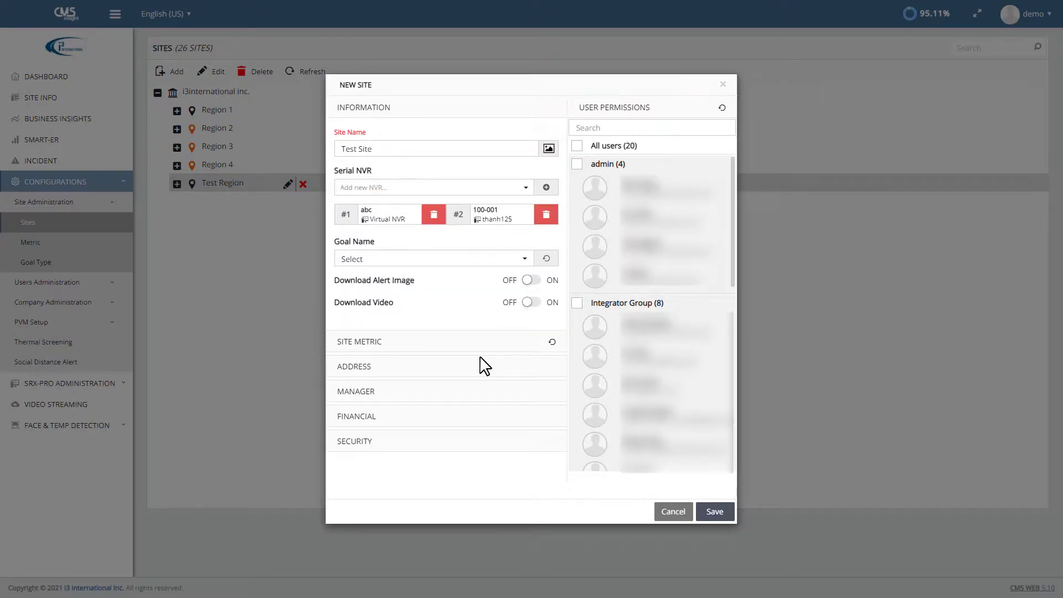
pyautogui.click(714, 511)
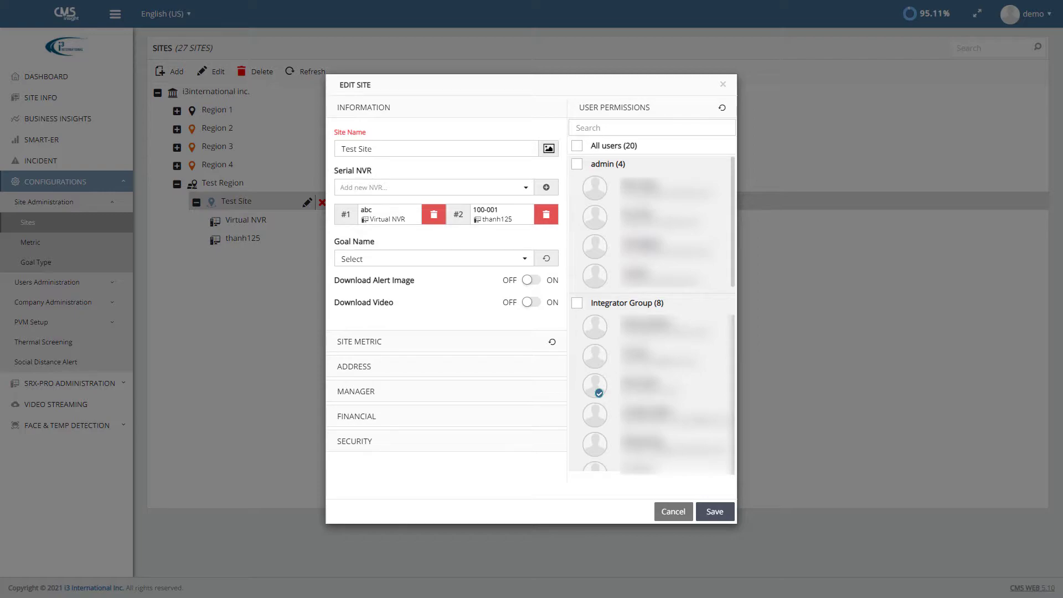
# Step: Grant the four admin users access to Test Site and save the permissions
pyautogui.click(593, 191)
pyautogui.click(594, 221)
pyautogui.click(595, 248)
pyautogui.click(598, 277)
pyautogui.click(714, 511)
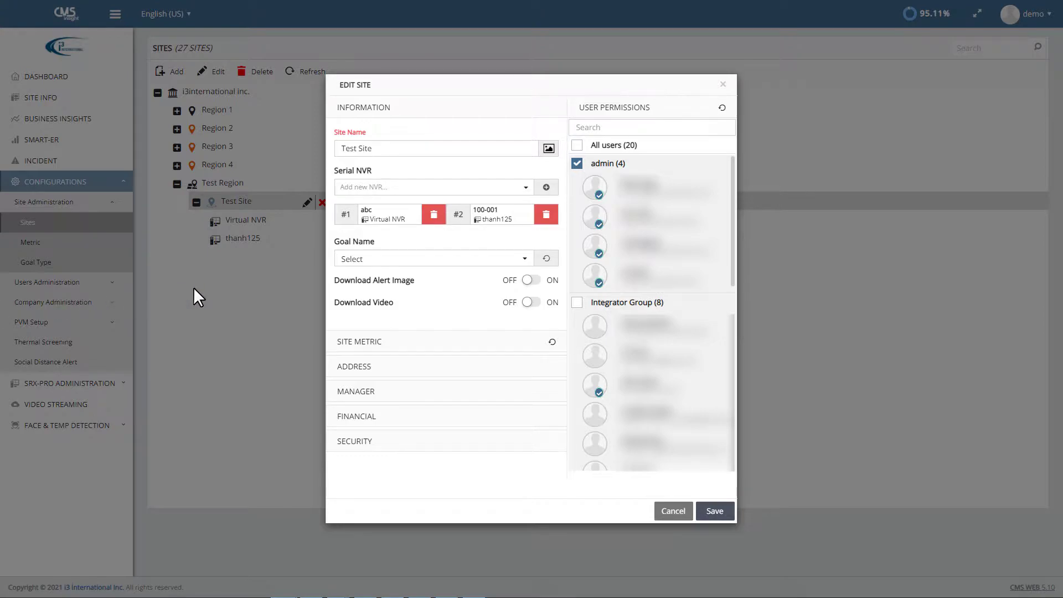
# Step: Assign the Demo goal to Test Site and show its address fields
pyautogui.click(525, 261)
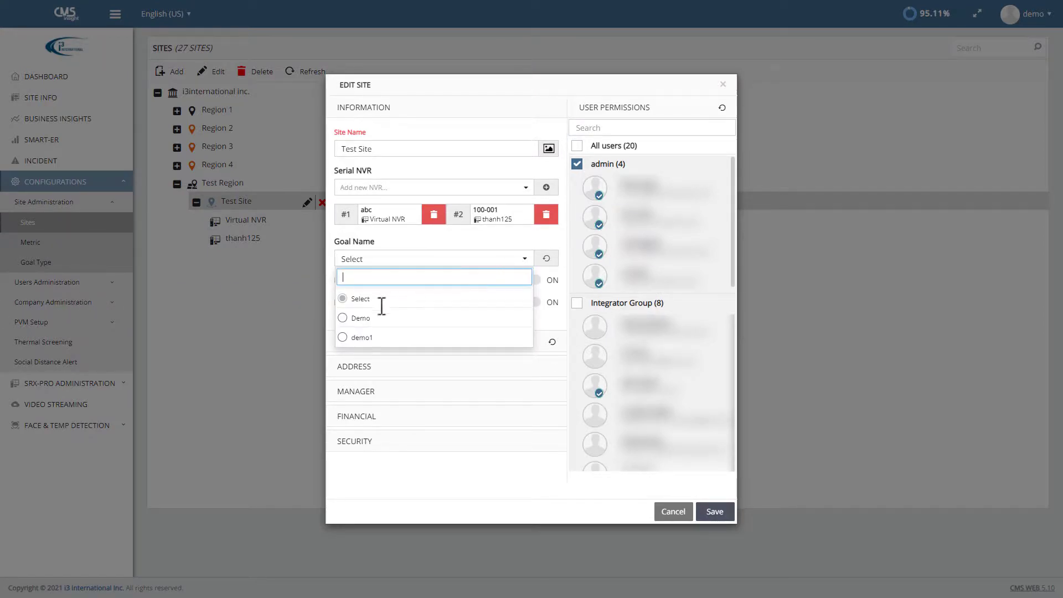
pyautogui.click(348, 319)
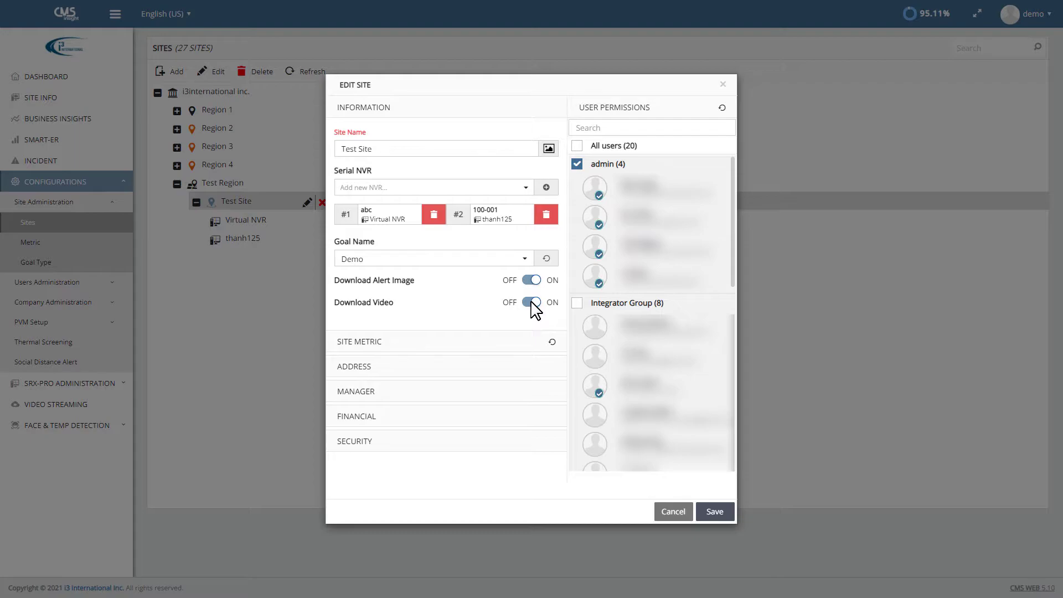
pyautogui.click(363, 370)
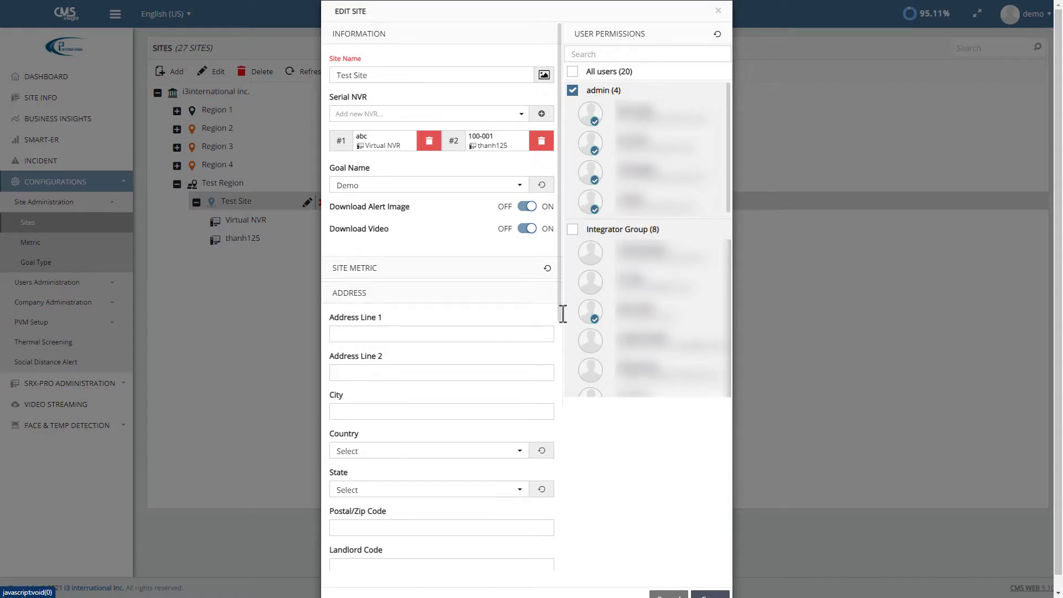
# Step: Review Test Site's Manager, Financial and Security sections, then save the edited site
pyautogui.moveTo(560, 321); pyautogui.dragTo(541, 569)
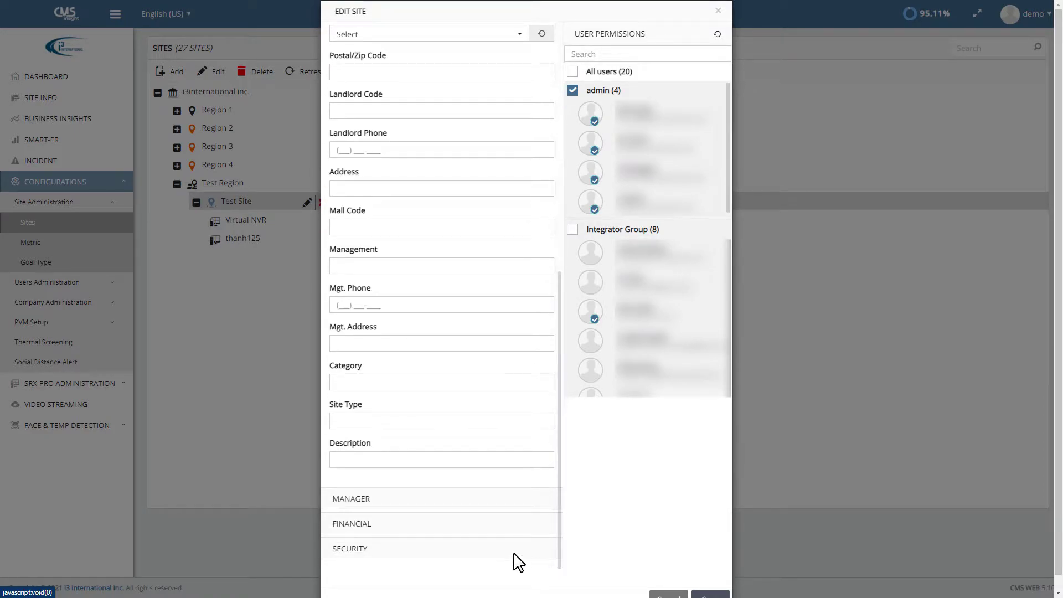
pyautogui.click(343, 497)
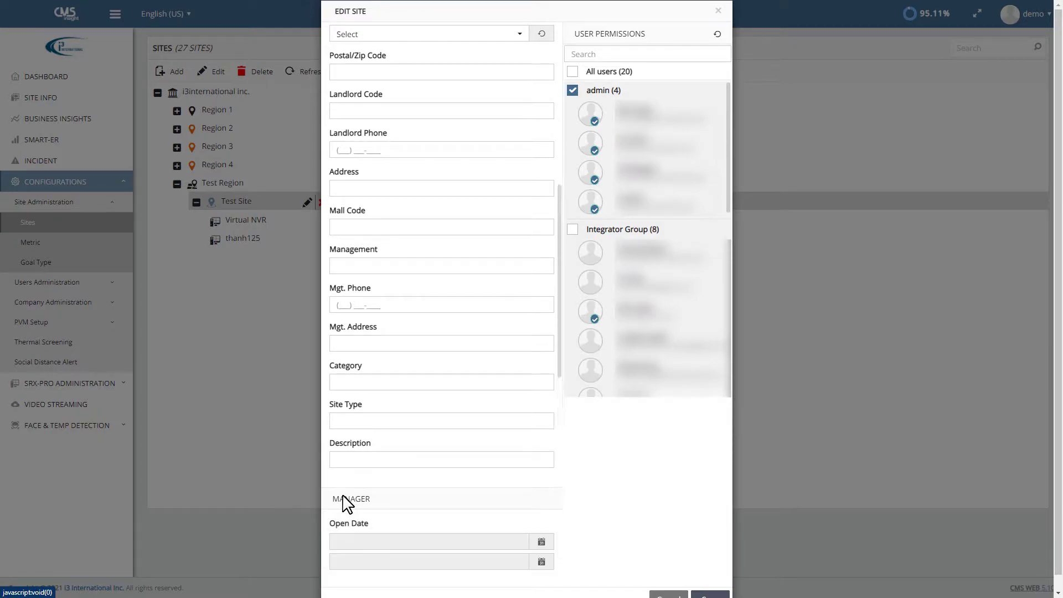
pyautogui.moveTo(557, 371); pyautogui.dragTo(547, 568)
pyautogui.click(354, 526)
pyautogui.moveTo(557, 427); pyautogui.dragTo(541, 574)
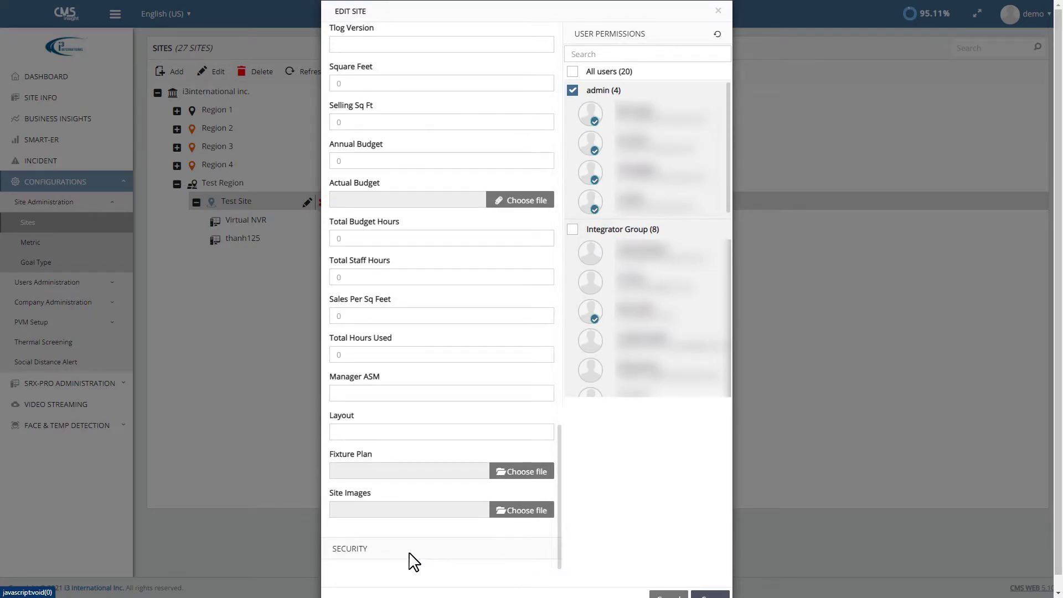
pyautogui.click(361, 556)
pyautogui.moveTo(559, 498); pyautogui.dragTo(545, 545)
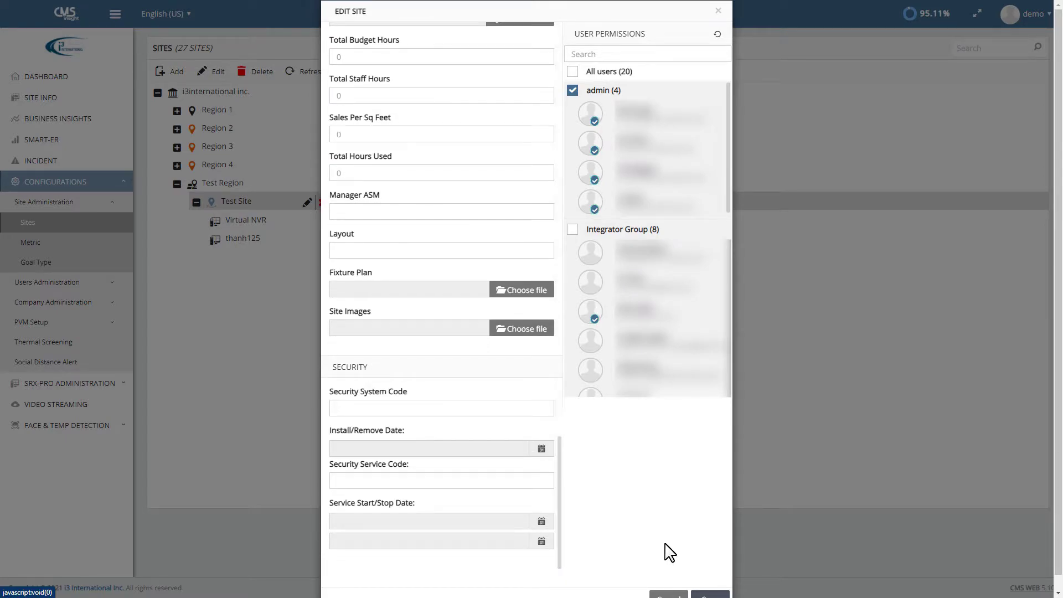
pyautogui.scroll(-1, 670, 553)
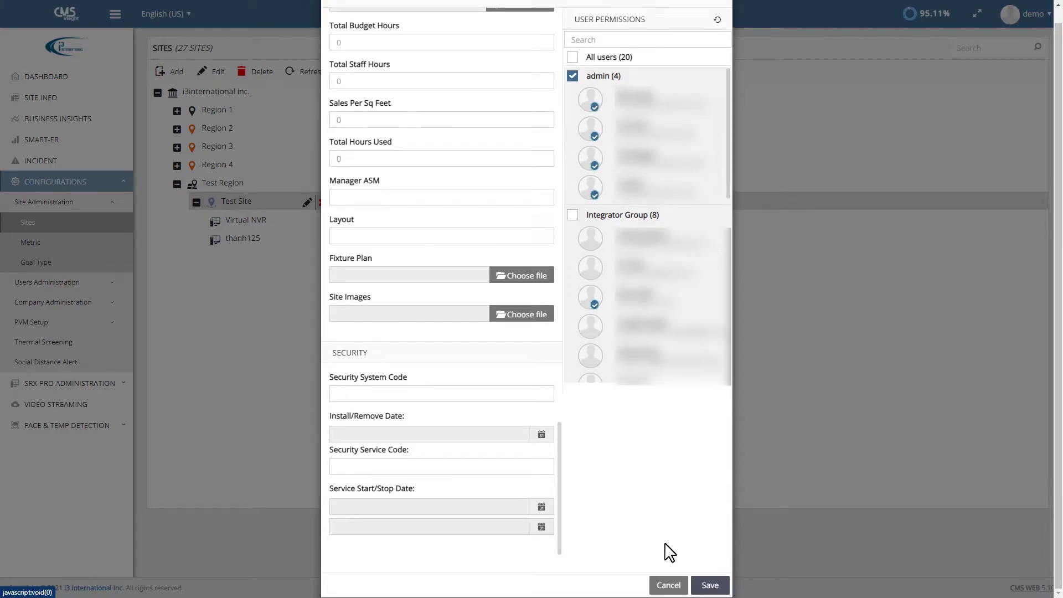
pyautogui.click(713, 586)
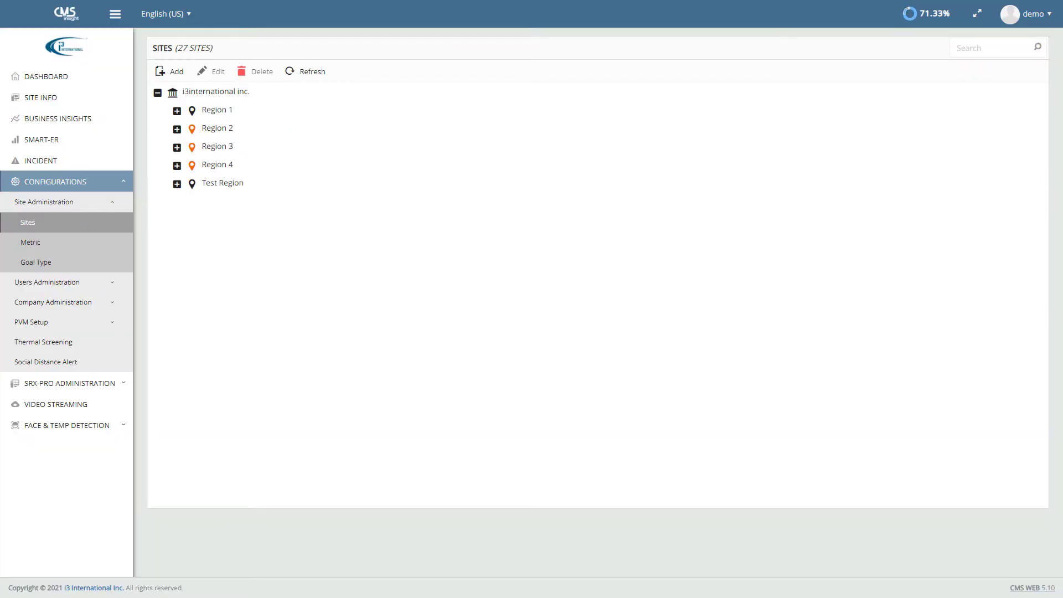
# Step: Add goal type 'Demo Goal' with conversion rate 5–40% and a Sale $ minimum of 0.5
pyautogui.click(35, 264)
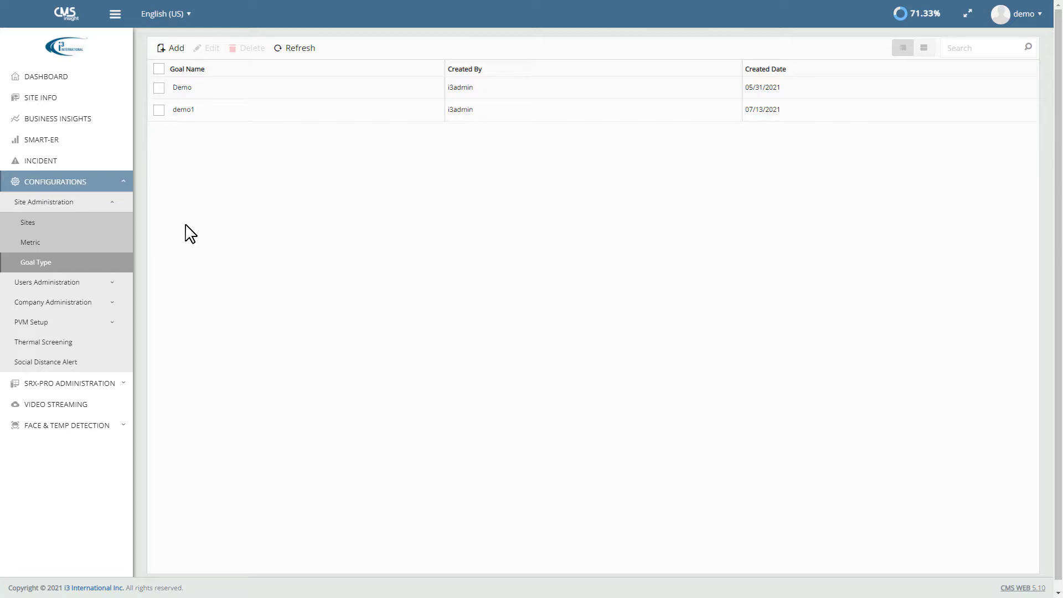
pyautogui.click(175, 53)
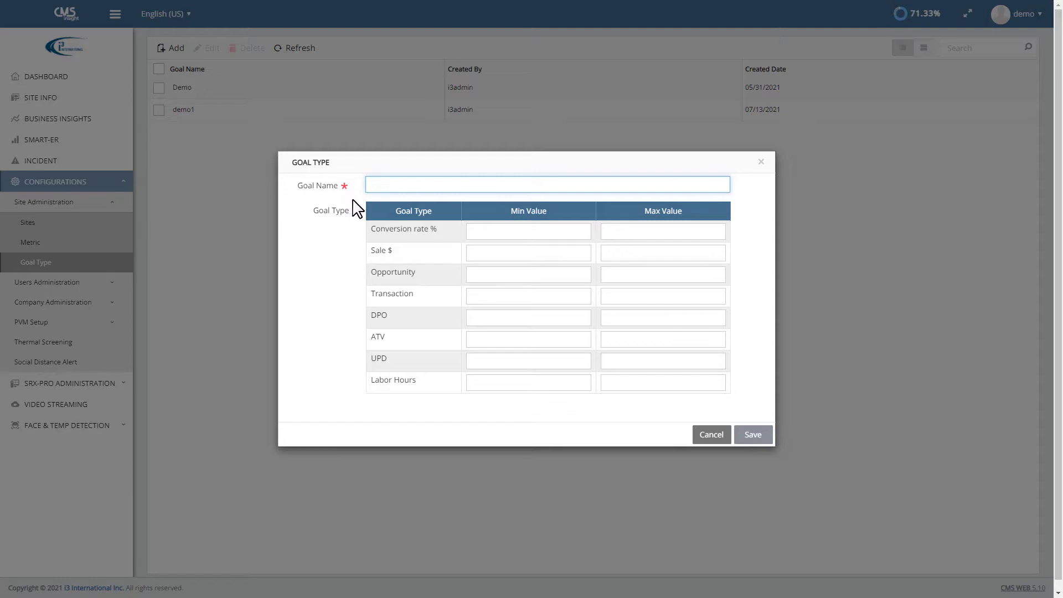
pyautogui.write('Demo Goal')
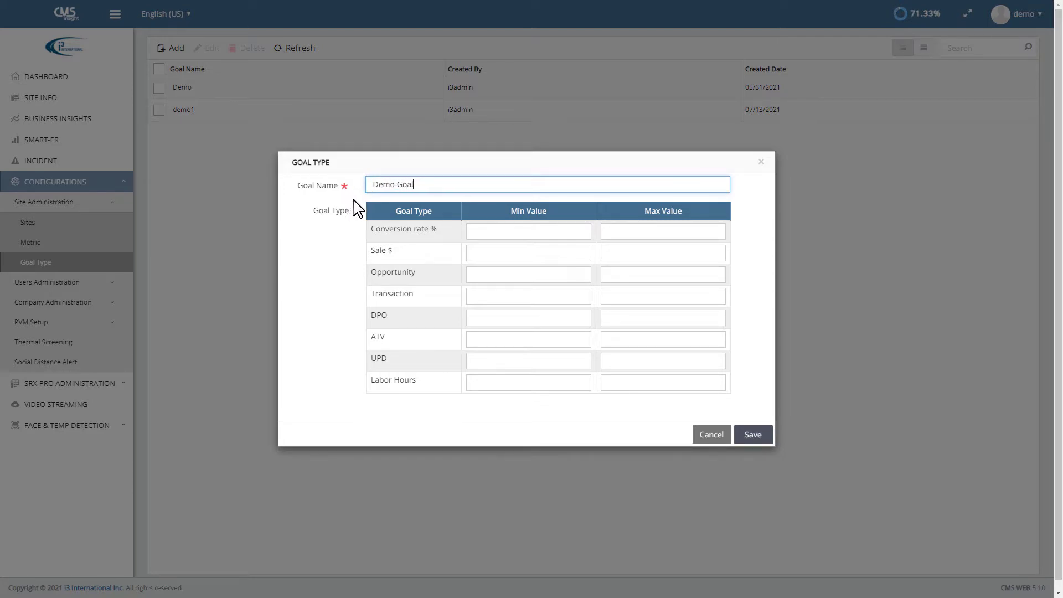
pyautogui.click(490, 234)
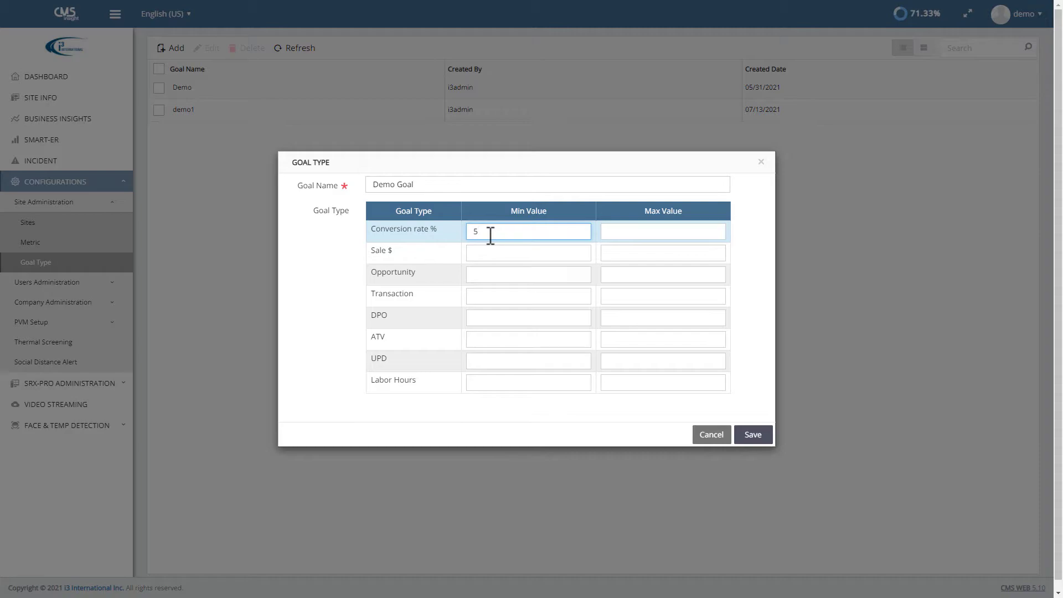
pyautogui.click(619, 233)
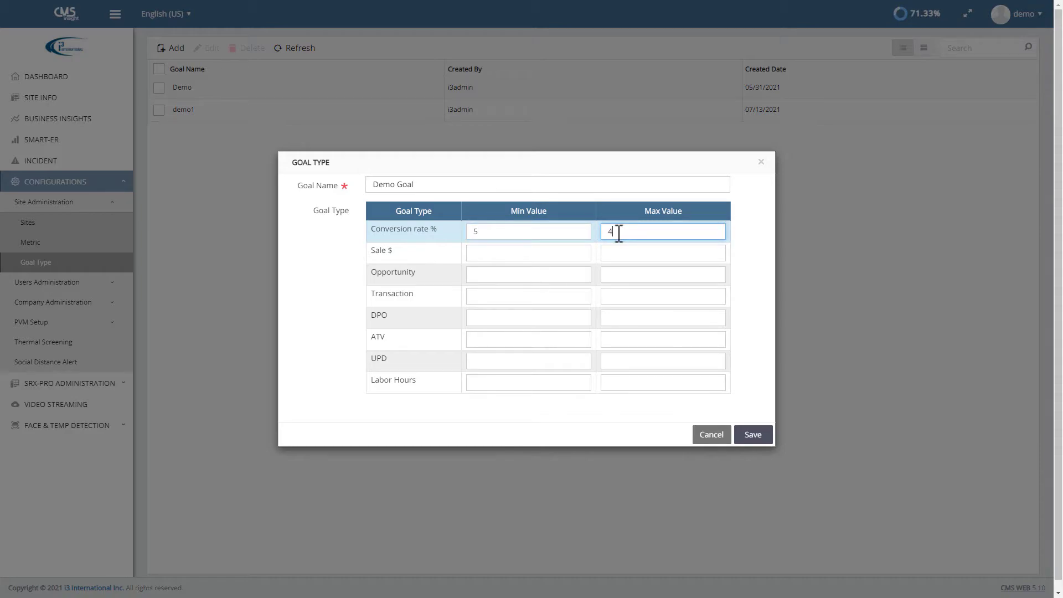
pyautogui.write('40')
pyautogui.click(556, 254)
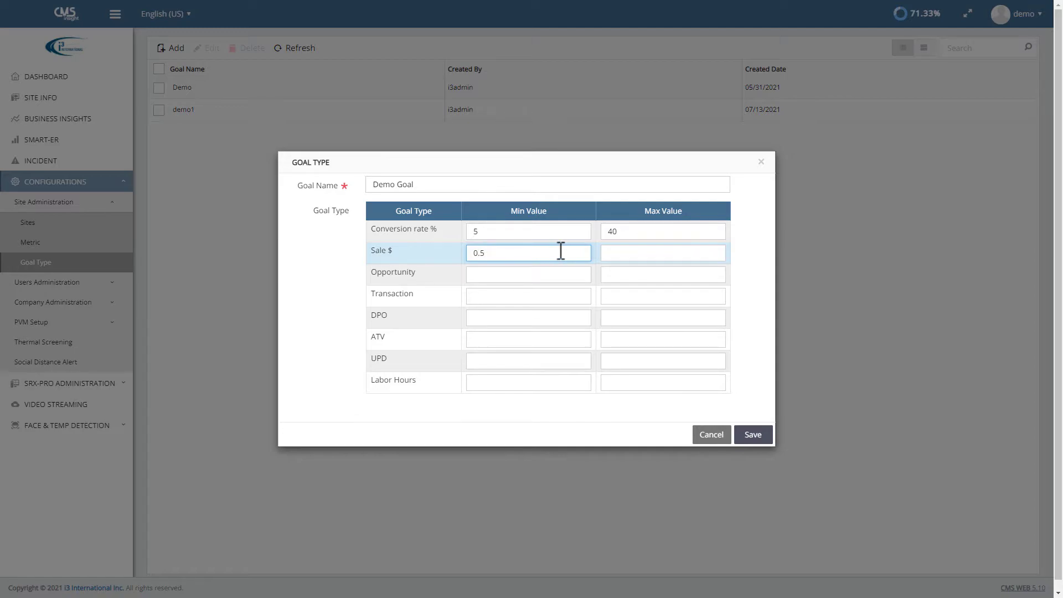
pyautogui.click(616, 252)
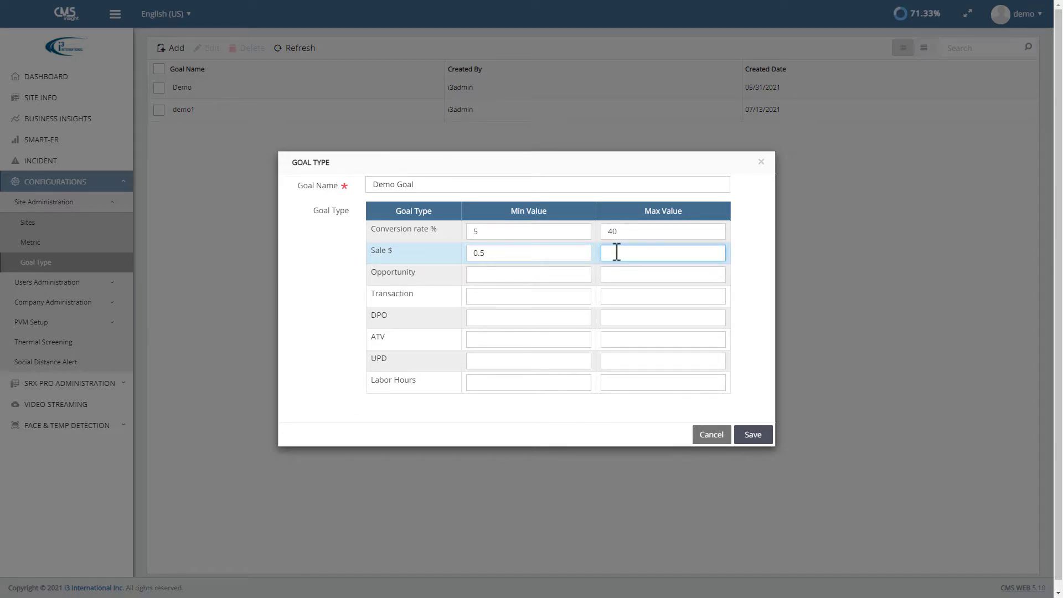
pyautogui.click(753, 434)
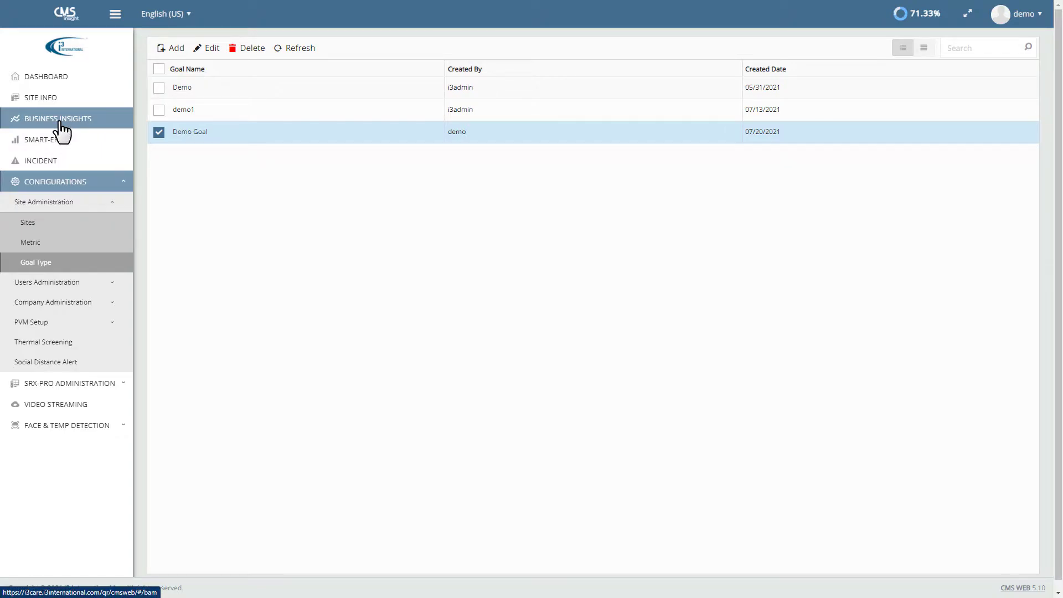
# Step: Open Business Insights and scroll to the store goals showing 40.00% conversion and $50.00 sales
pyautogui.click(59, 122)
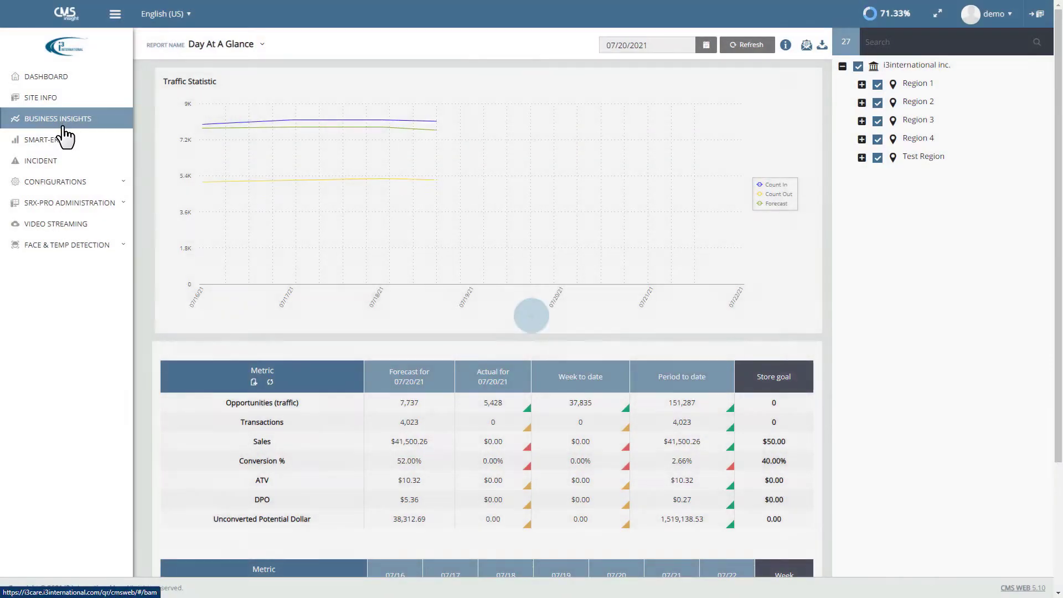
pyautogui.scroll(-3, 143, 393)
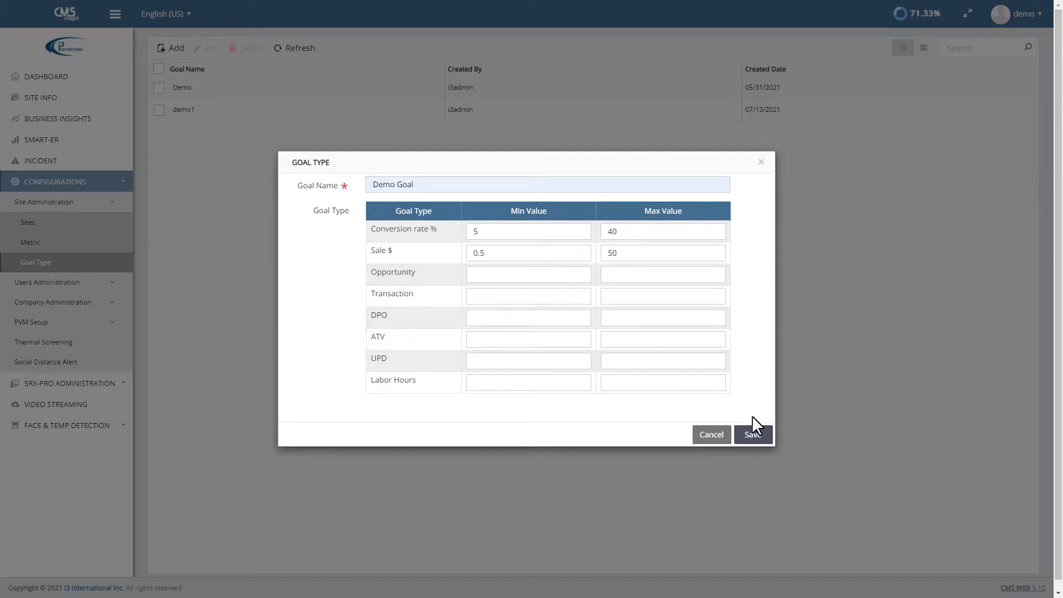
# Step: Save Demo Goal with a Sale $ maximum of 50, then open the Users Administration Groups page
pyautogui.click(753, 435)
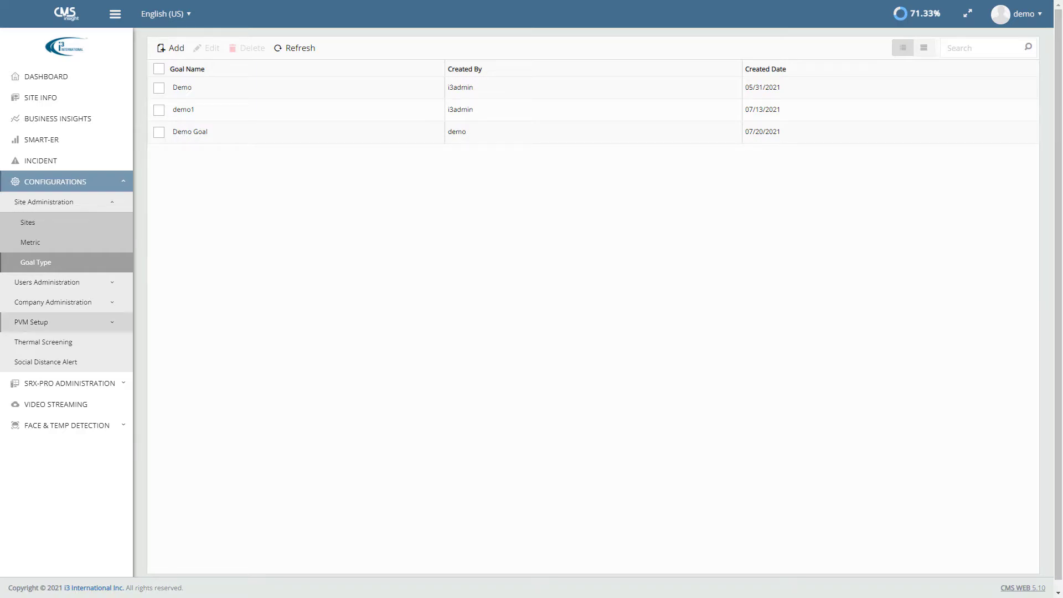
pyautogui.click(70, 283)
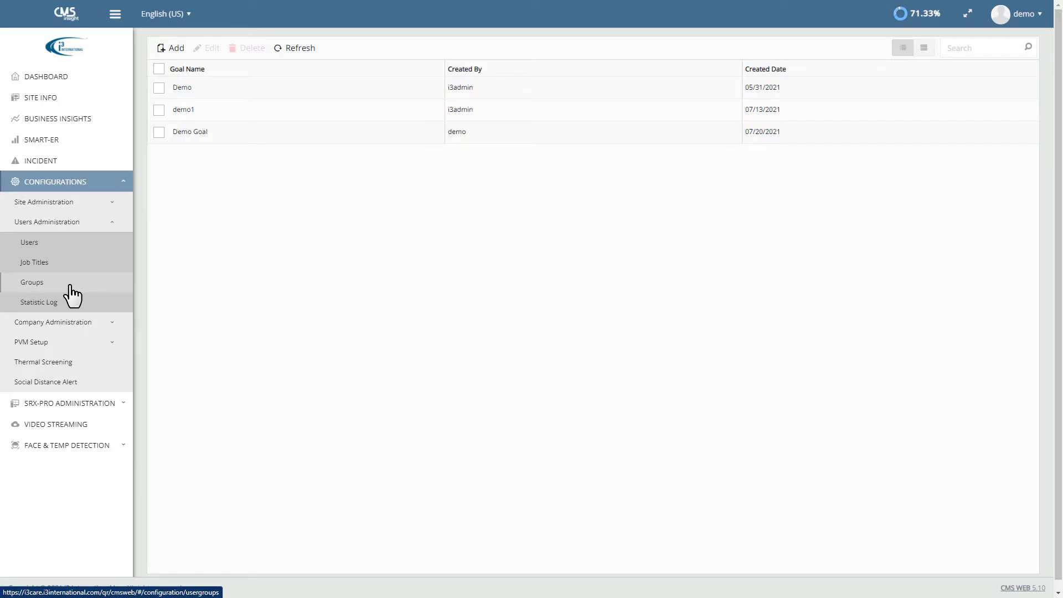
pyautogui.click(45, 292)
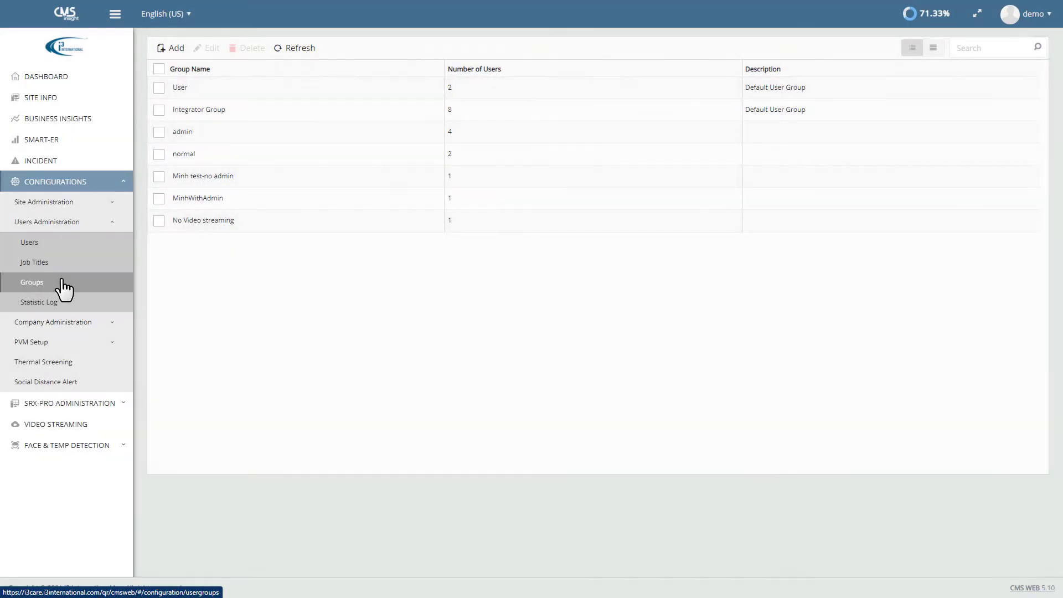
# Step: Start a new user group named Group Sample, described as Group Sample Only
pyautogui.click(175, 48)
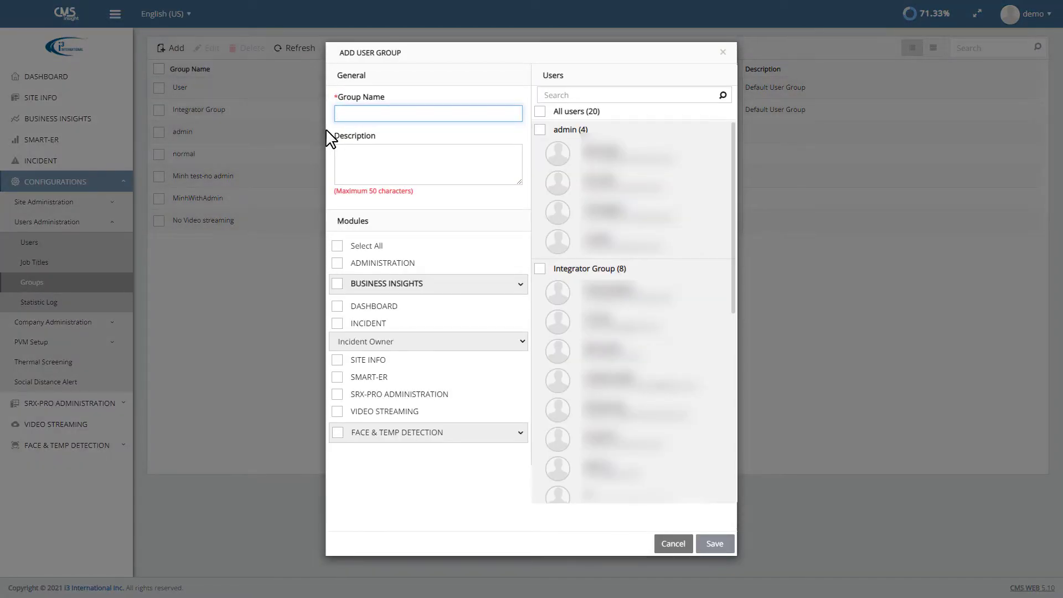
pyautogui.write('Group ')
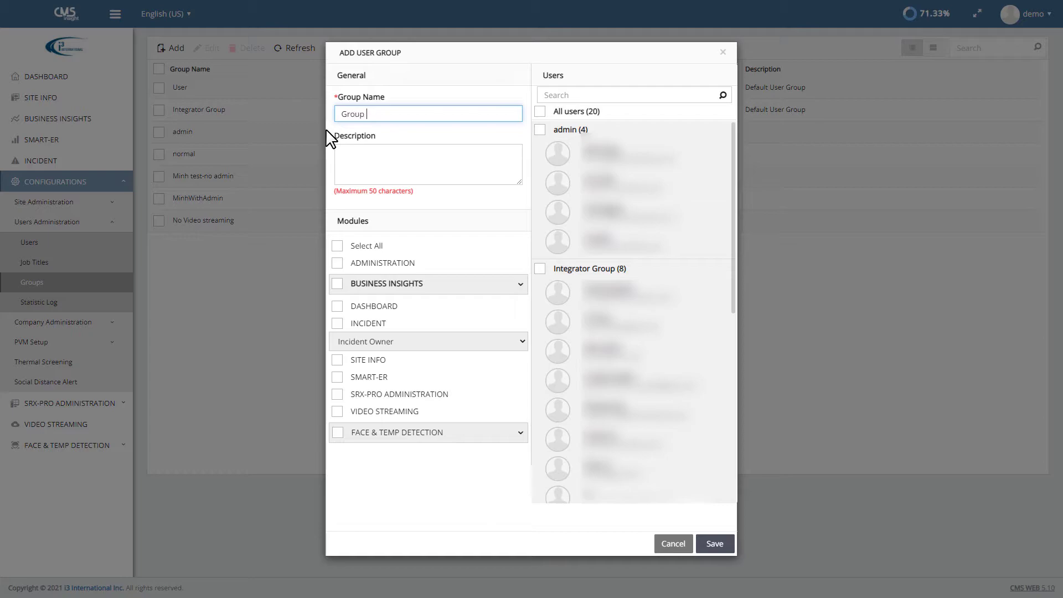
pyautogui.write('Sample')
pyautogui.click(352, 156)
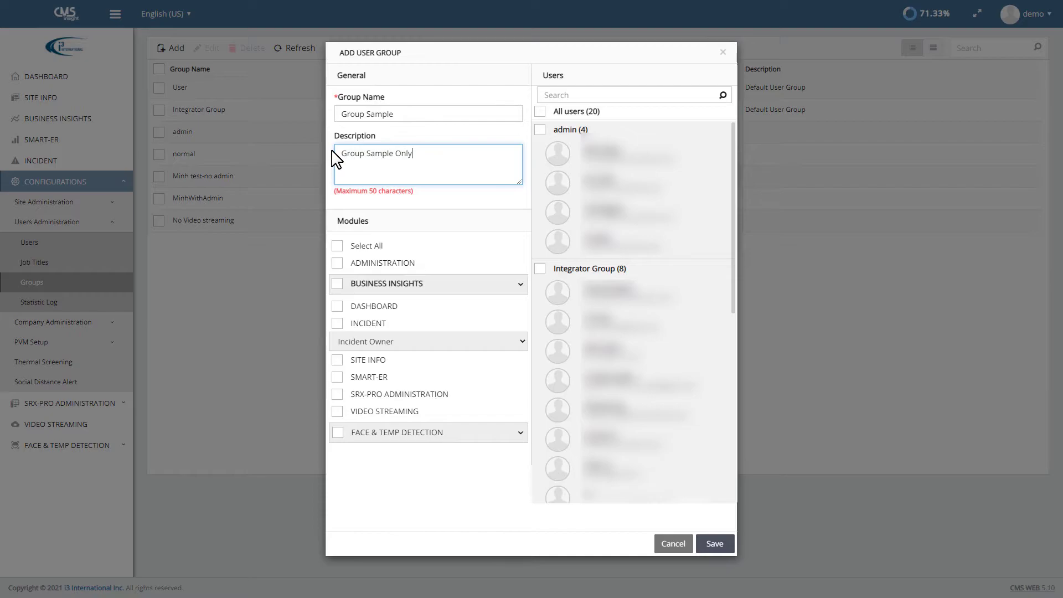
# Step: Grant Business Insights, Dashboard, Incident, Smart-ER, SRX-Pro Administration and Face & Temp Detection modules
pyautogui.click(338, 286)
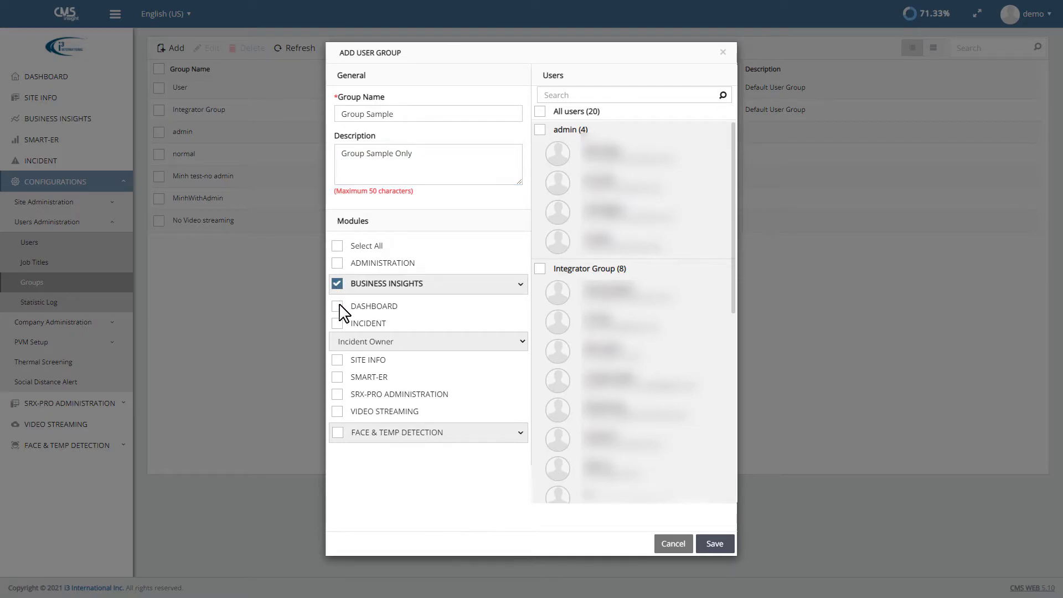
pyautogui.click(338, 307)
pyautogui.click(338, 324)
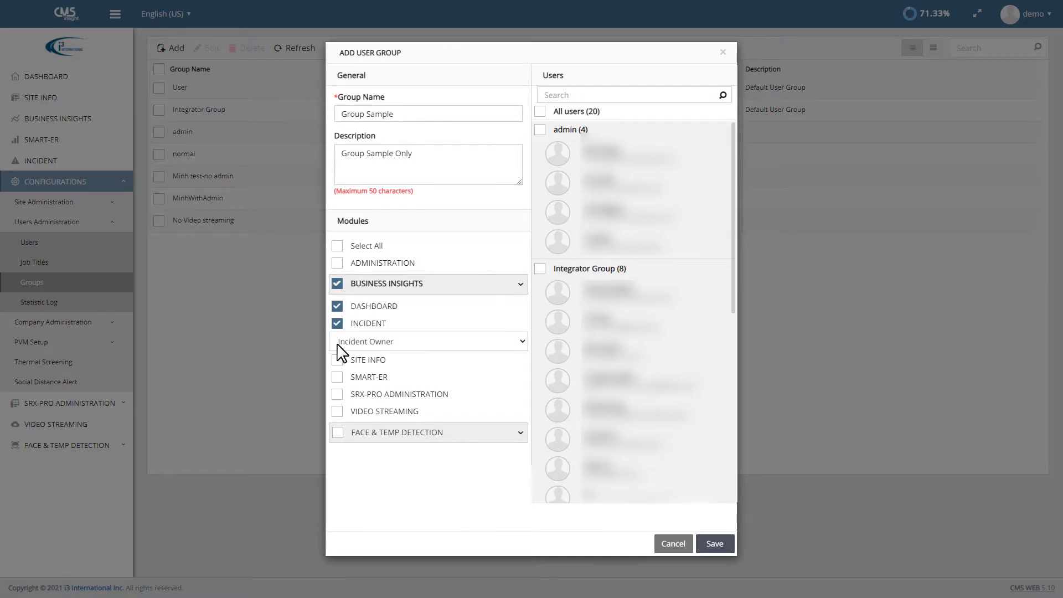
pyautogui.click(338, 378)
pyautogui.click(338, 394)
pyautogui.click(337, 433)
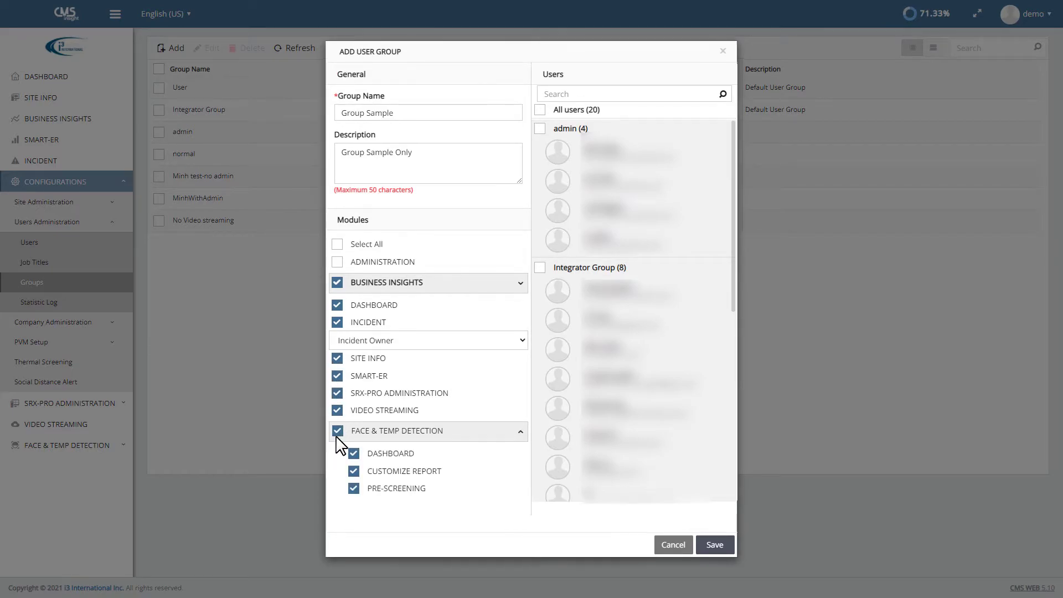
# Step: Add the admin and Integrator Group users as members and save the group
pyautogui.click(539, 129)
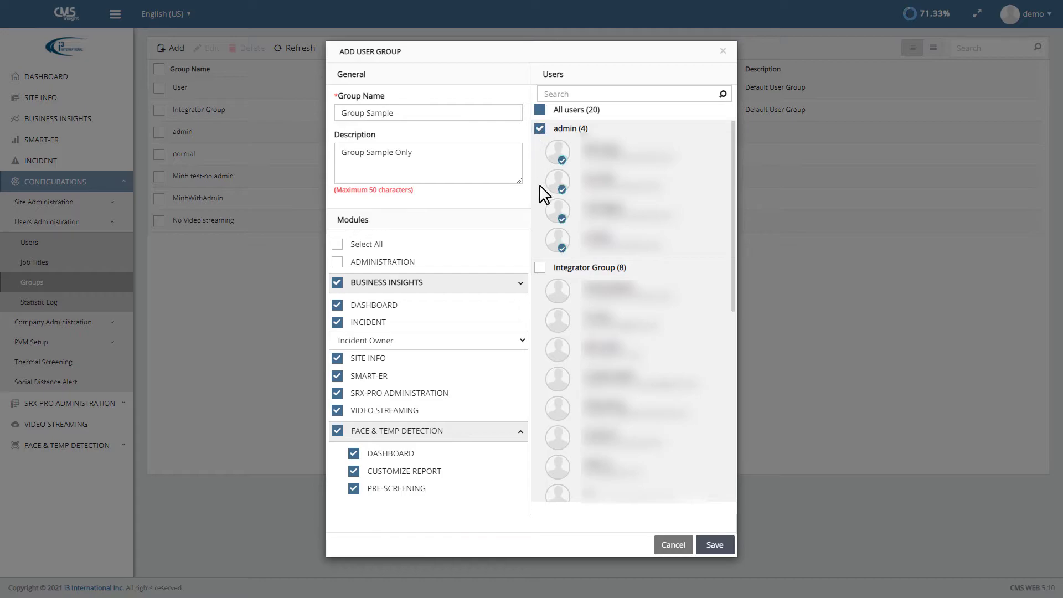
pyautogui.click(540, 268)
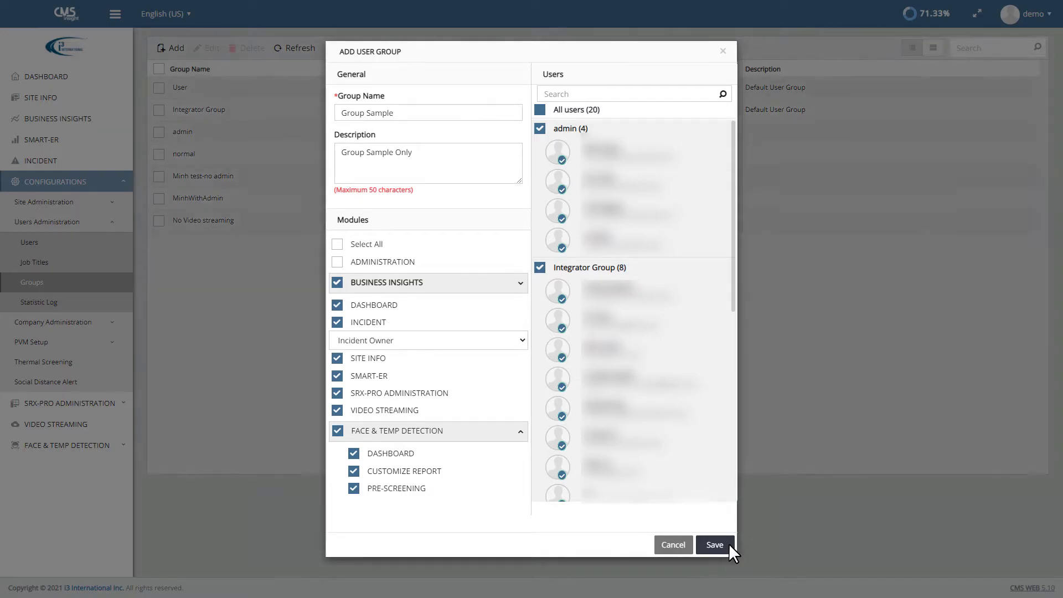
pyautogui.click(715, 545)
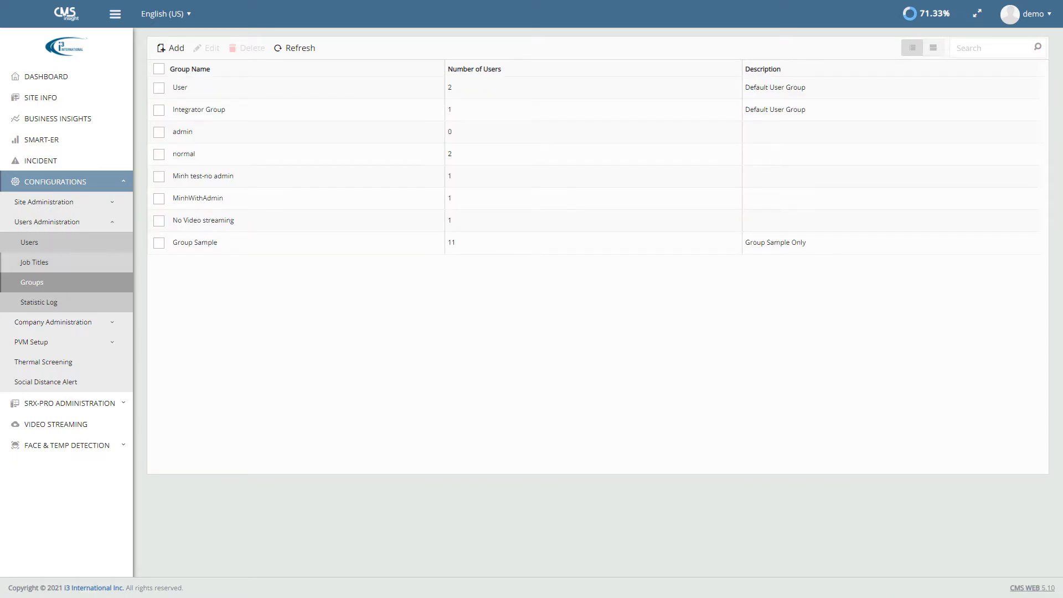
pyautogui.click(159, 243)
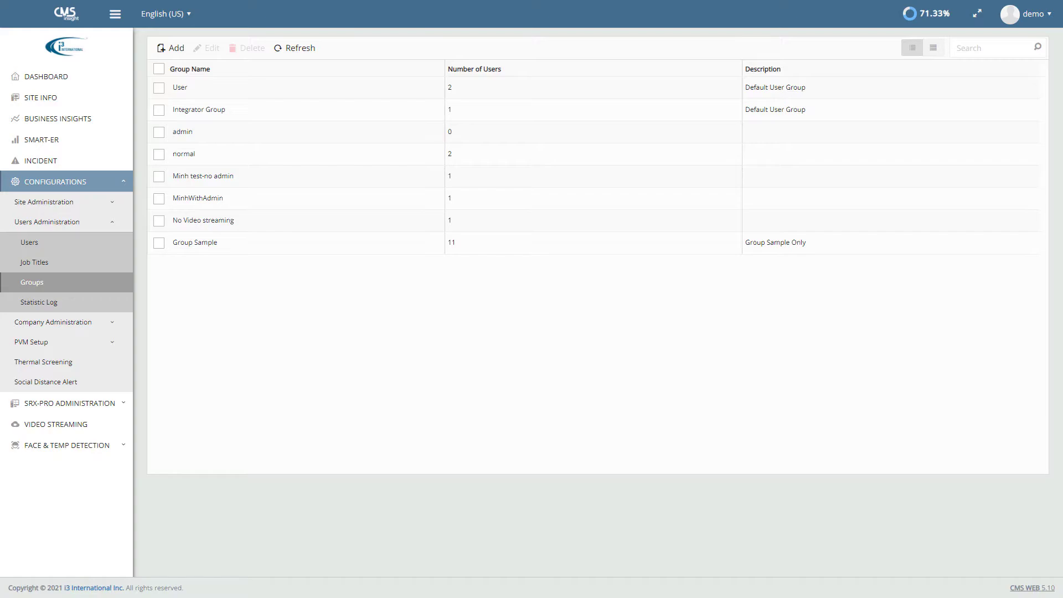
# Step: Create a new job title named Cashier Demo Shift 1 with the colour red
pyautogui.click(35, 264)
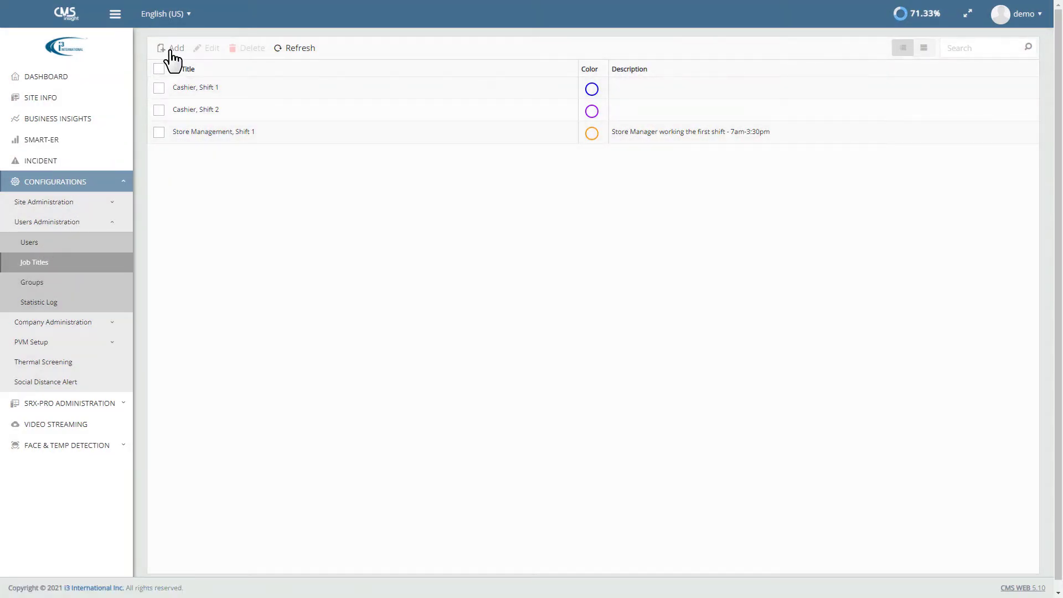
pyautogui.click(169, 50)
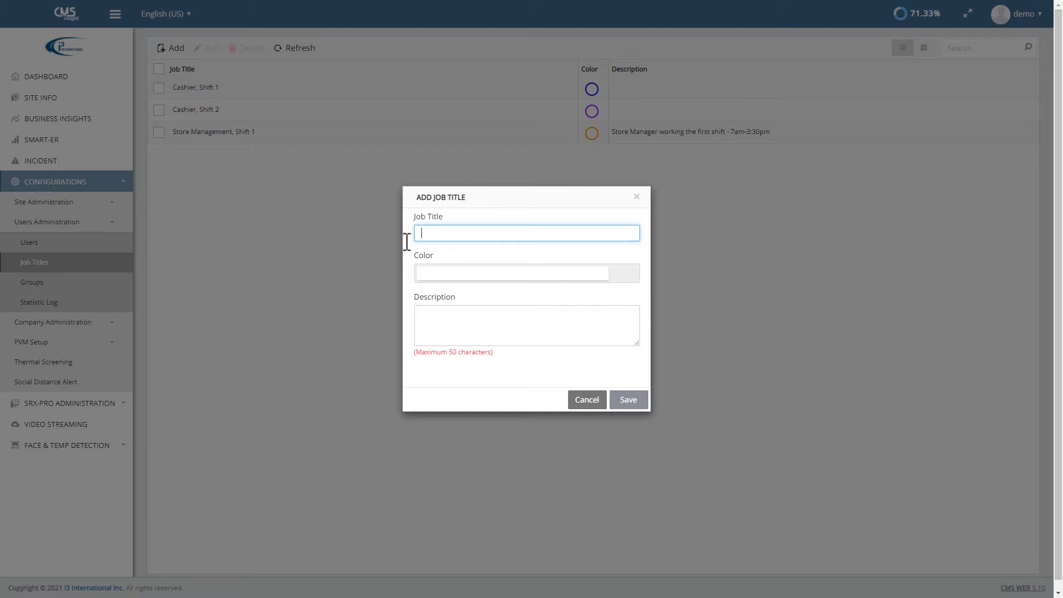
pyautogui.write('Cashier Demo Shift 1')
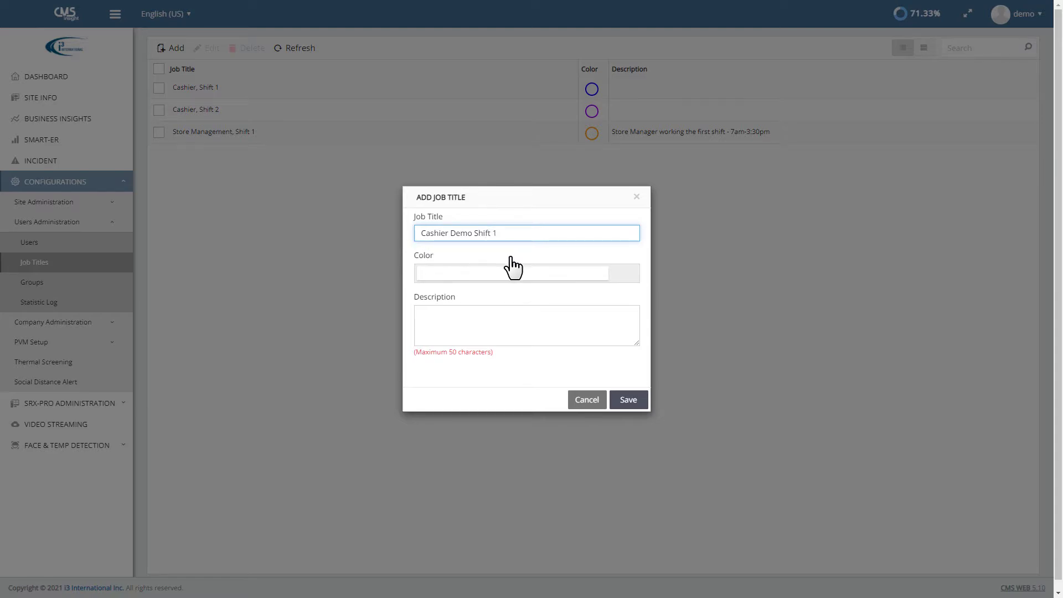
pyautogui.click(633, 282)
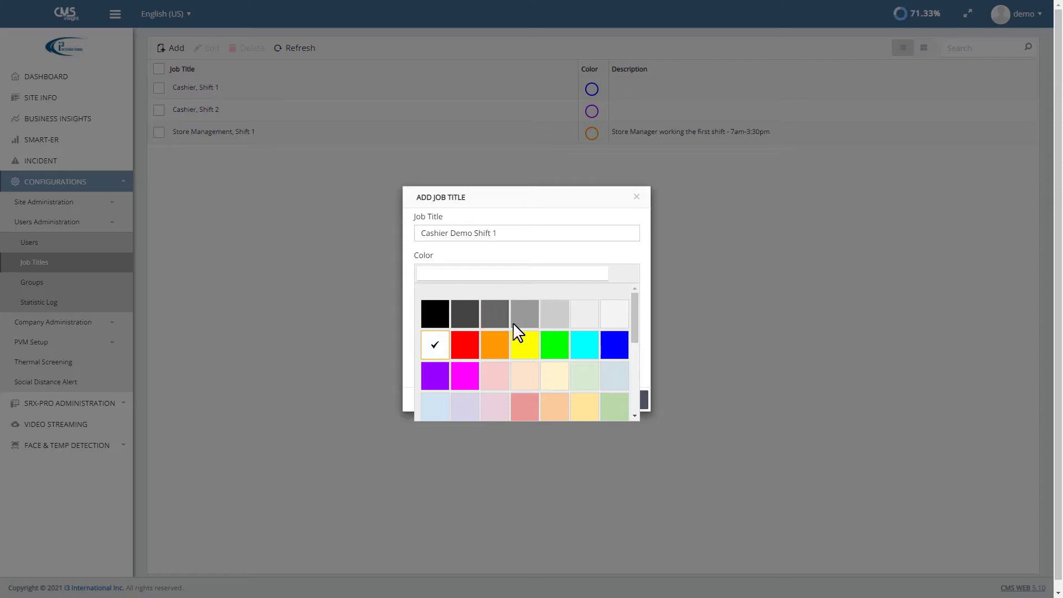
pyautogui.click(470, 346)
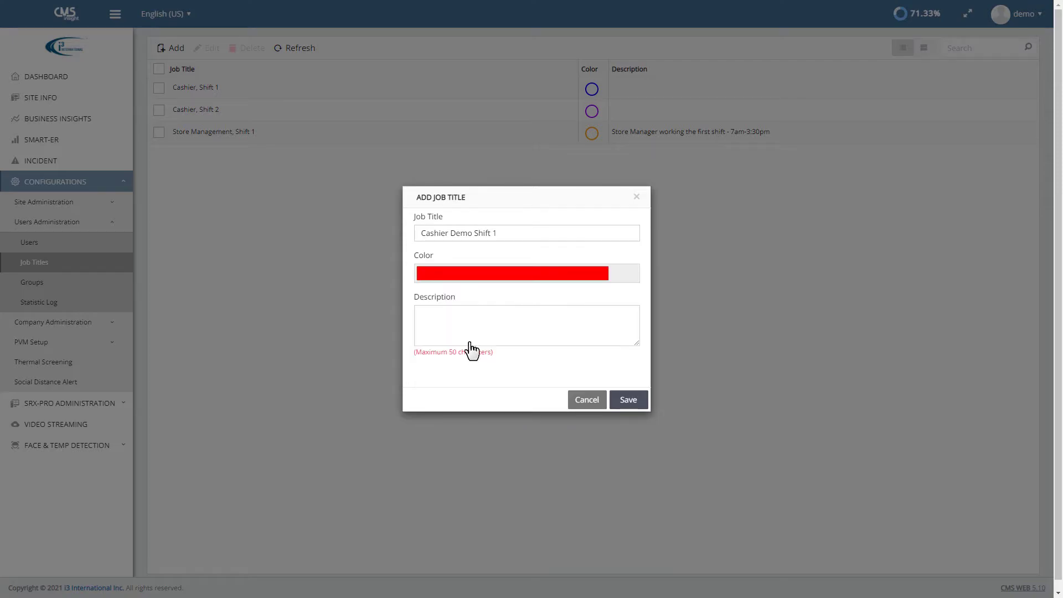
# Step: Describe it as 'Shift for Cashier Demo Only' and save the job title
pyautogui.click(426, 316)
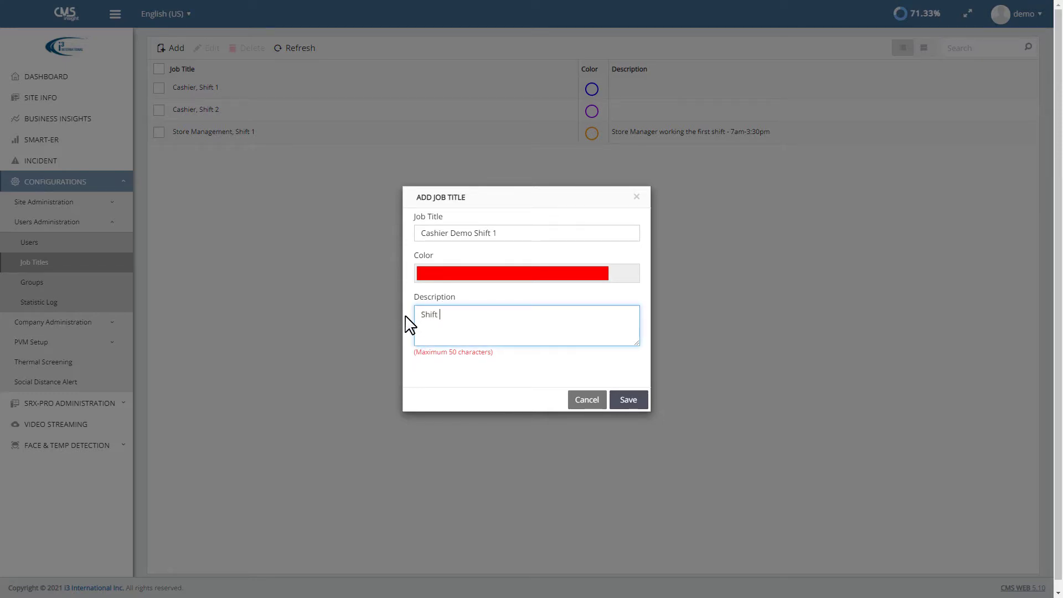
pyautogui.write('Shift for Cashier Demo Only.')
pyautogui.click(629, 406)
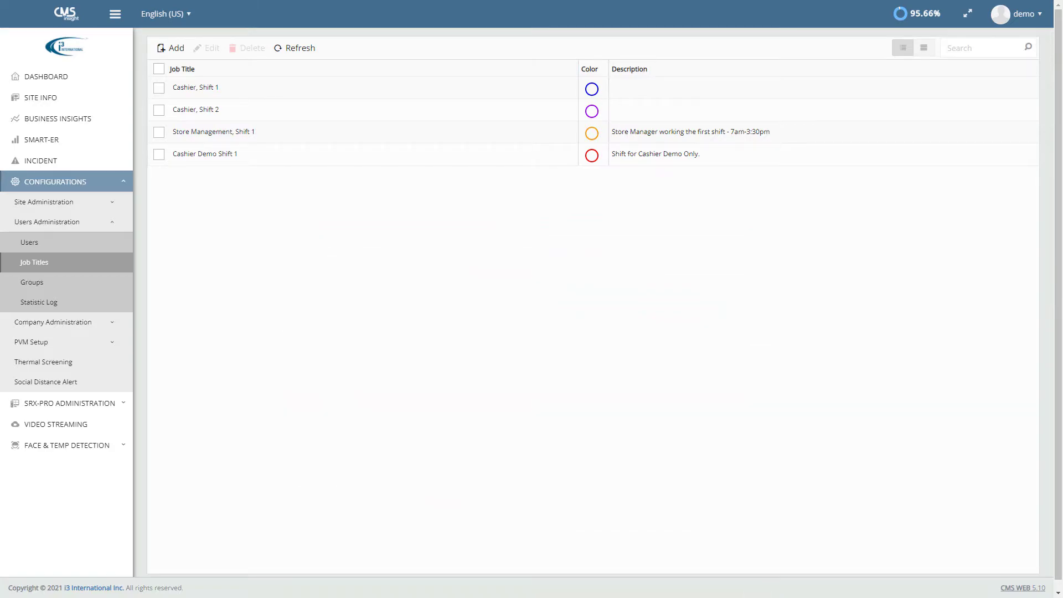
# Step: Start a new user from the Users list and load Sample Photo from Pictures as its photo
pyautogui.click(9, 246)
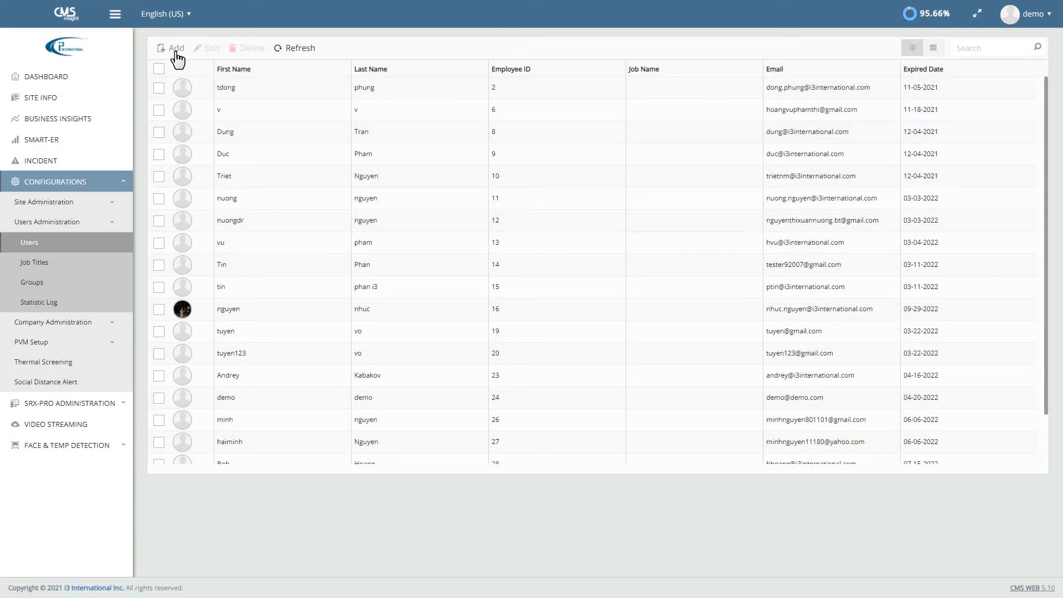
pyautogui.click(176, 51)
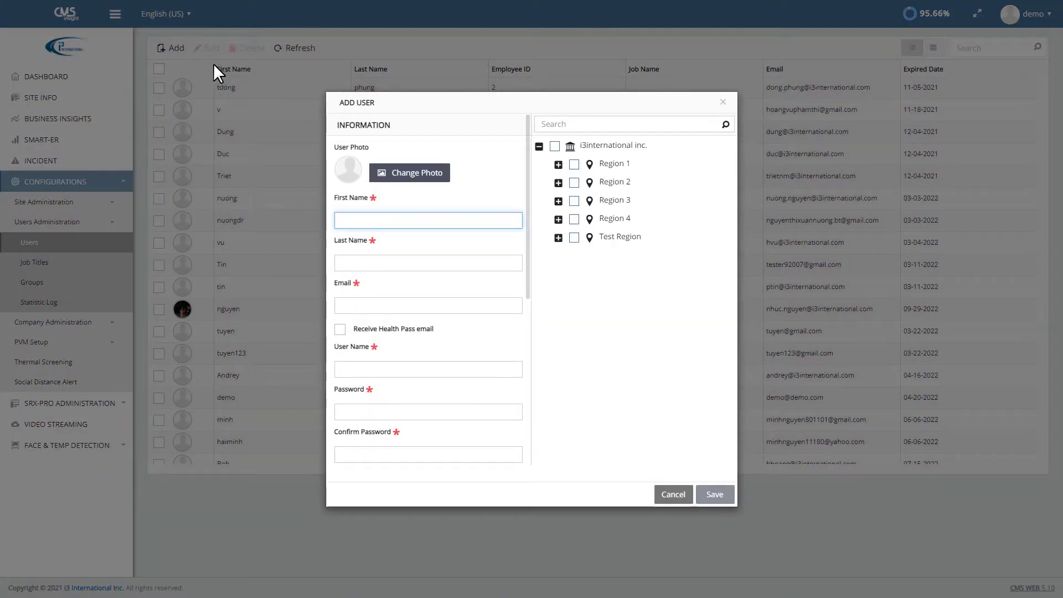
pyautogui.moveTo(526, 170)
pyautogui.mouseDown()
pyautogui.moveTo(523, 335)
pyautogui.moveTo(528, 171)
pyautogui.mouseUp()
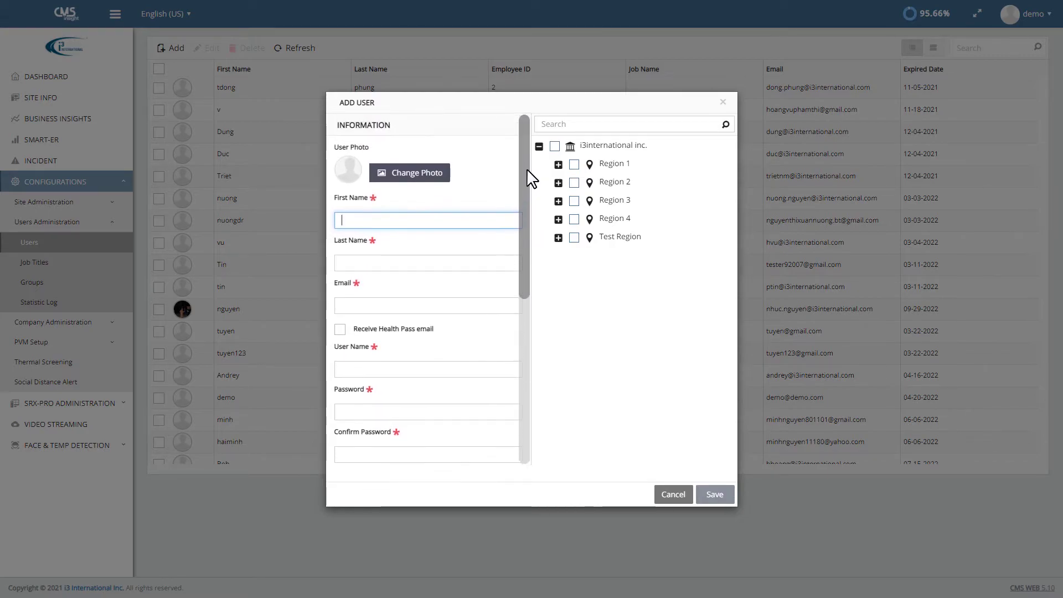
pyautogui.click(442, 175)
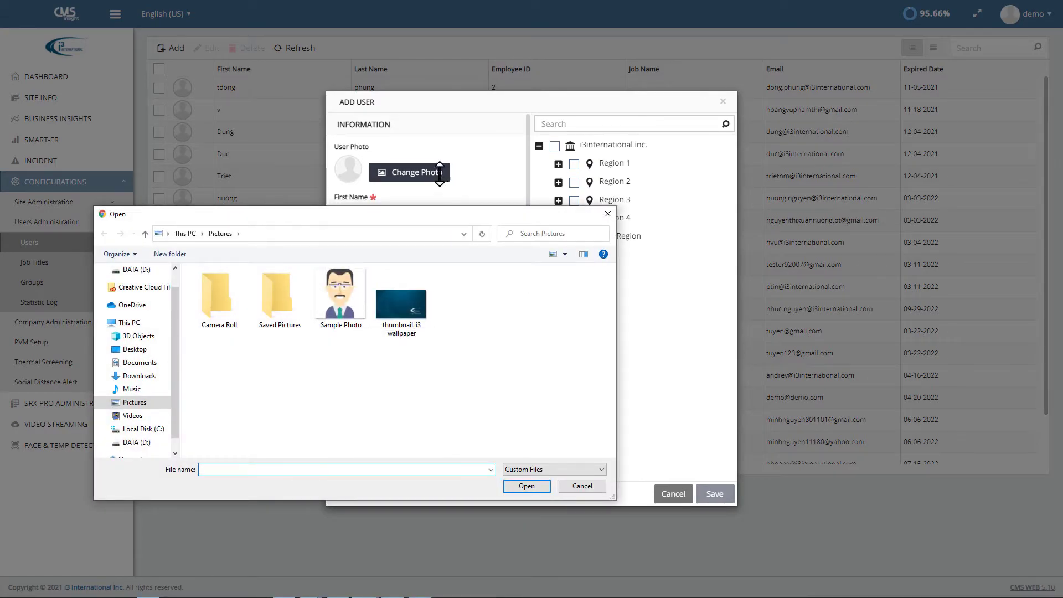
pyautogui.click(356, 306)
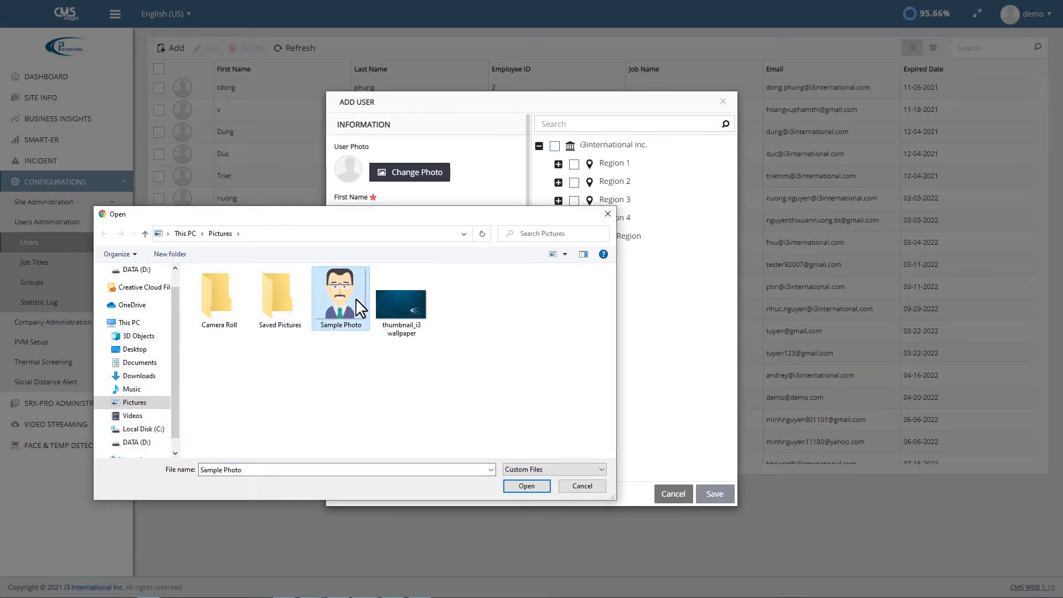
pyautogui.click(511, 490)
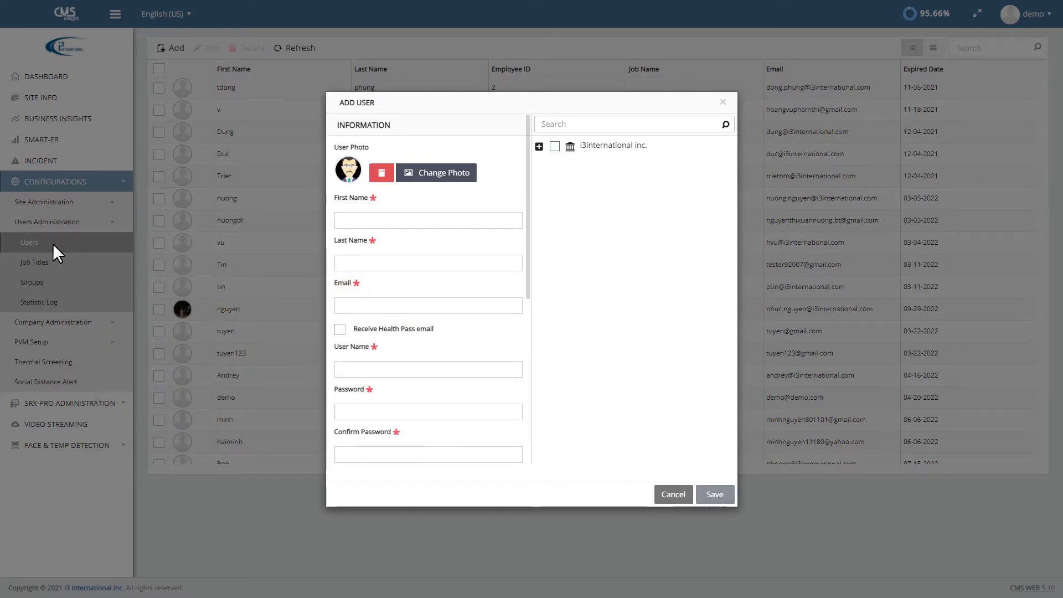
# Step: Enter first name Test, last name User, an e-mail address, and enable Health Pass e-mails
pyautogui.click(339, 222)
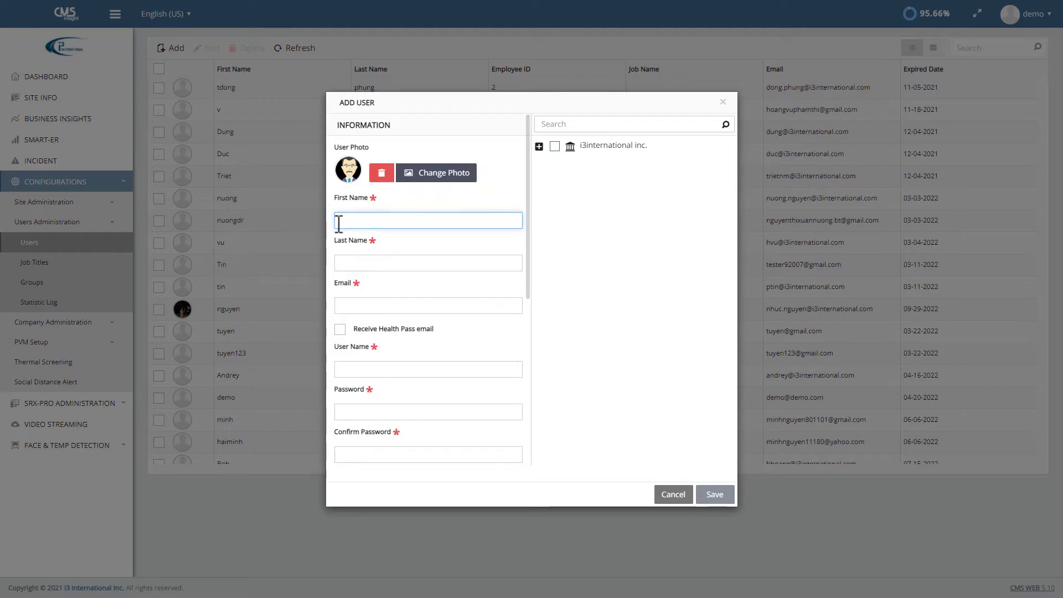
pyautogui.write('Test')
pyautogui.click(342, 262)
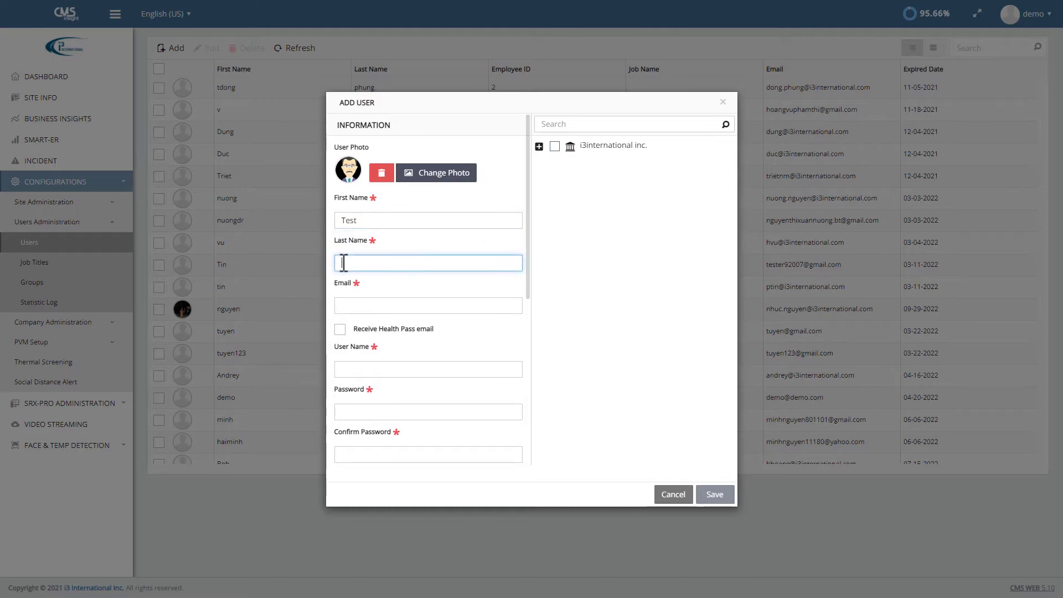
pyautogui.write('User')
pyautogui.click(344, 305)
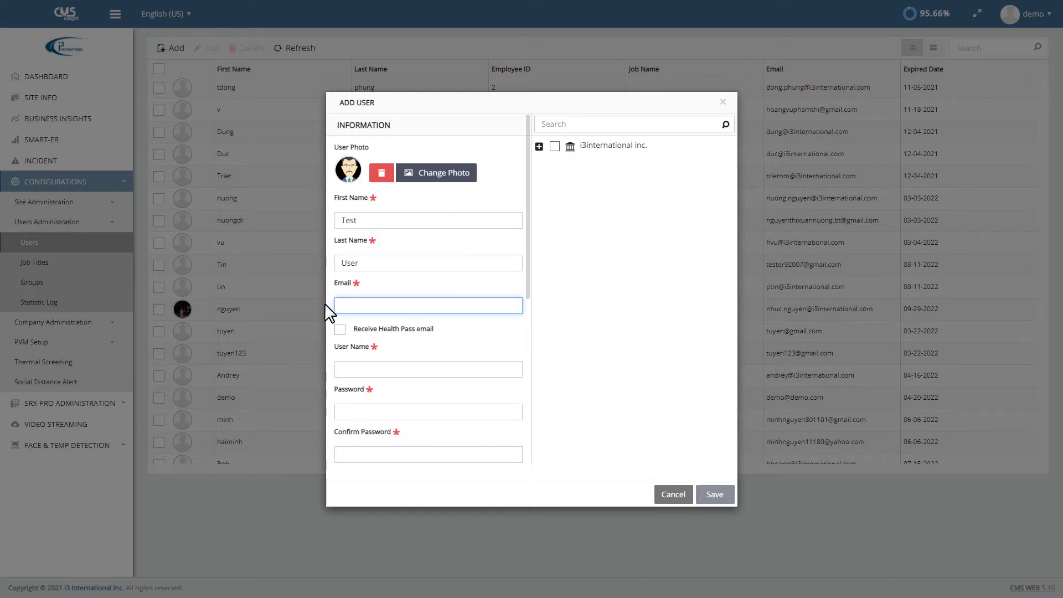
pyautogui.write('test@cms.com')
pyautogui.click(340, 330)
pyautogui.moveTo(527, 284); pyautogui.dragTo(518, 396)
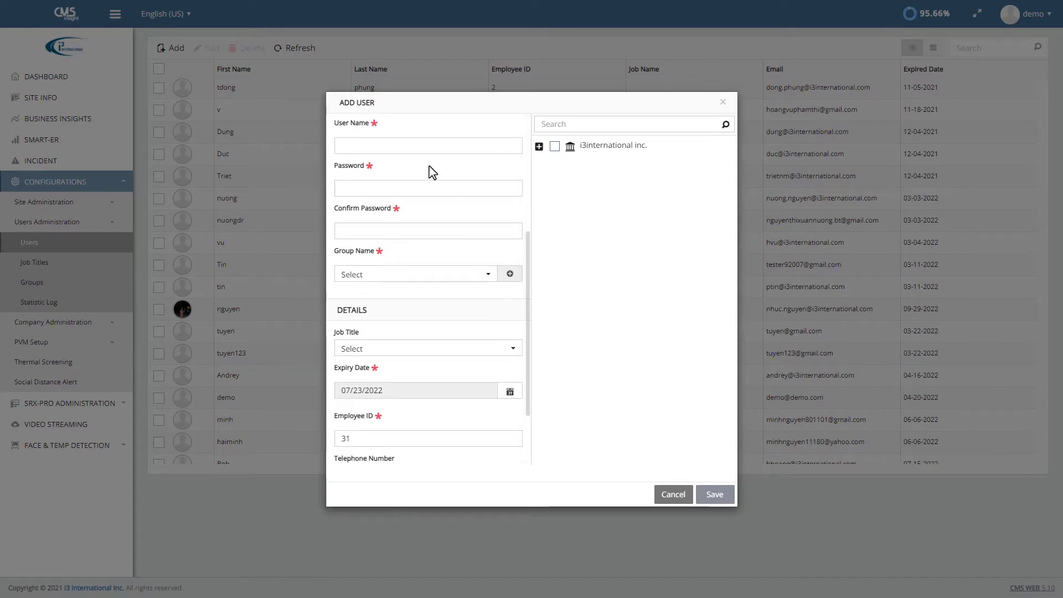
# Step: Set the login user name to testuser and enter a matching password and confirmation
pyautogui.click(350, 146)
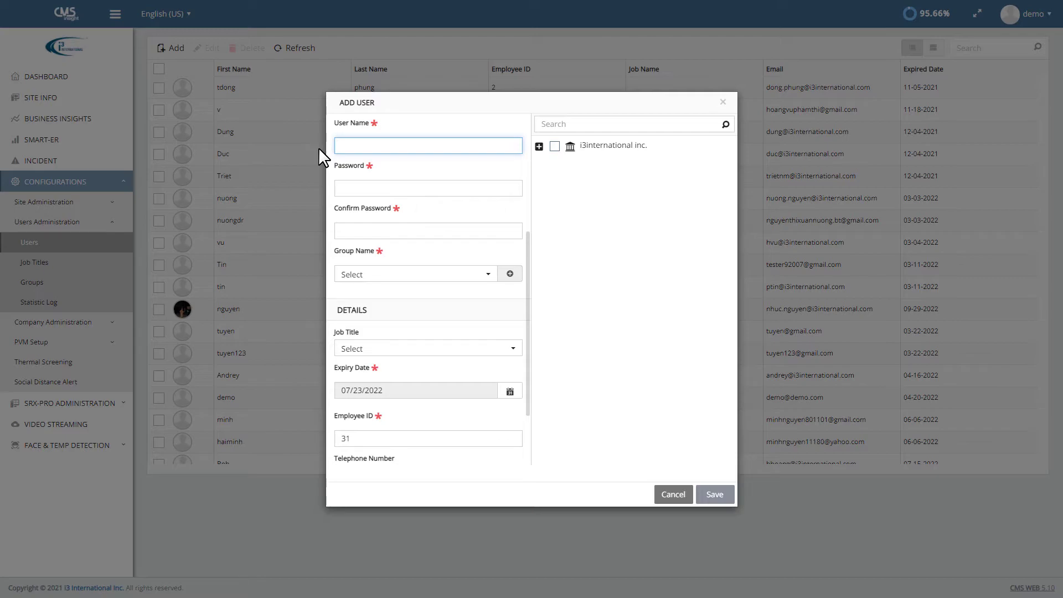
pyautogui.write('testuser')
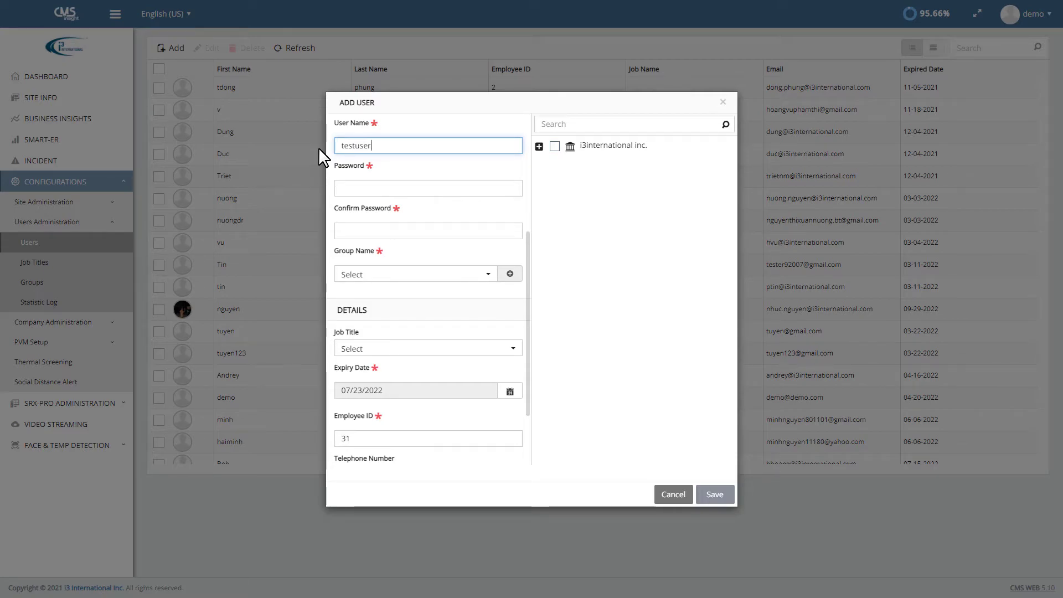
pyautogui.click(341, 187)
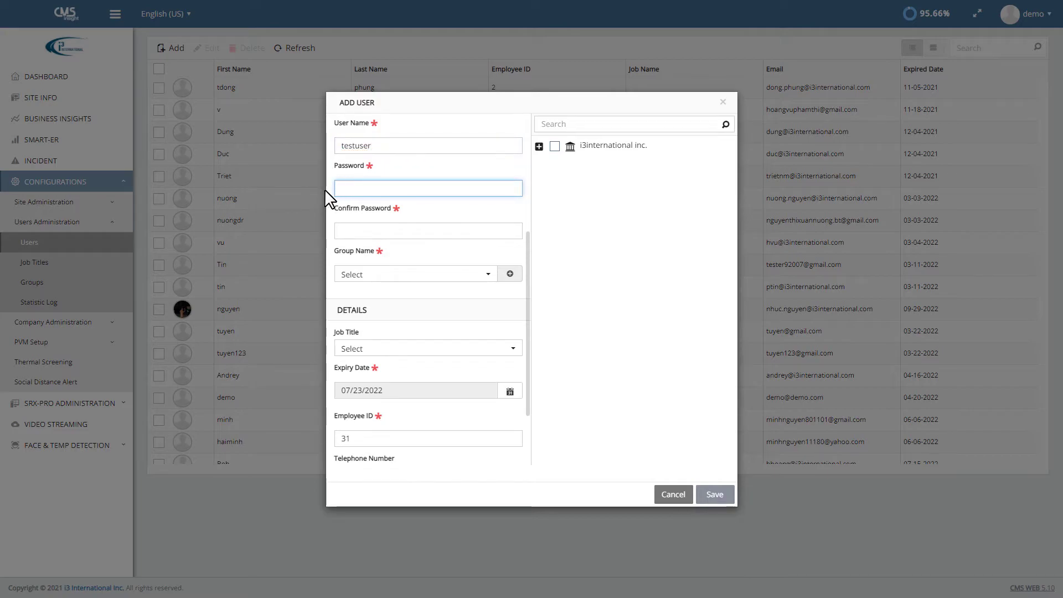
pyautogui.write('12345')
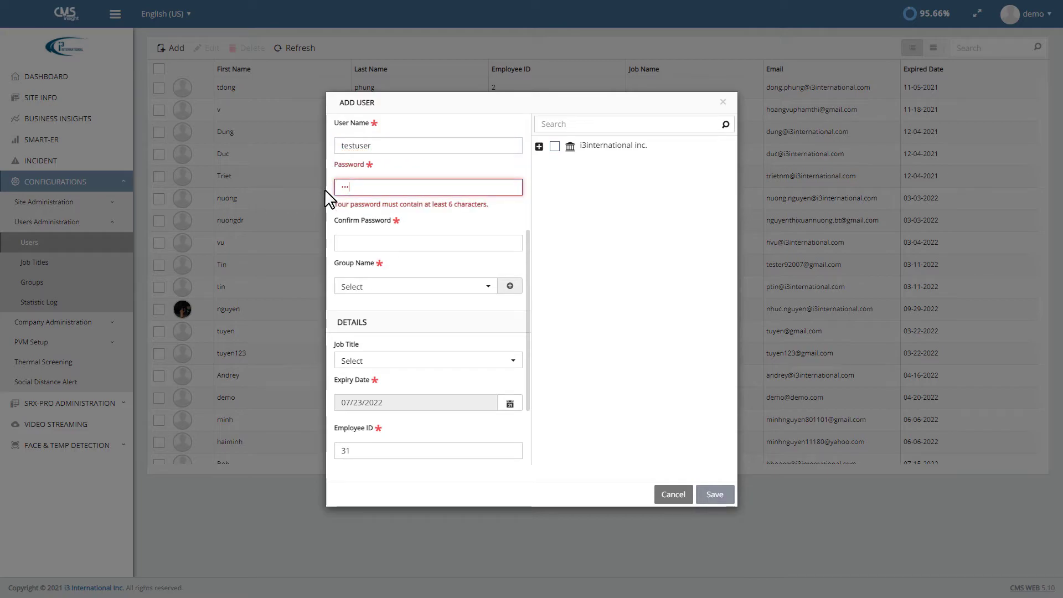
pyautogui.write('678910')
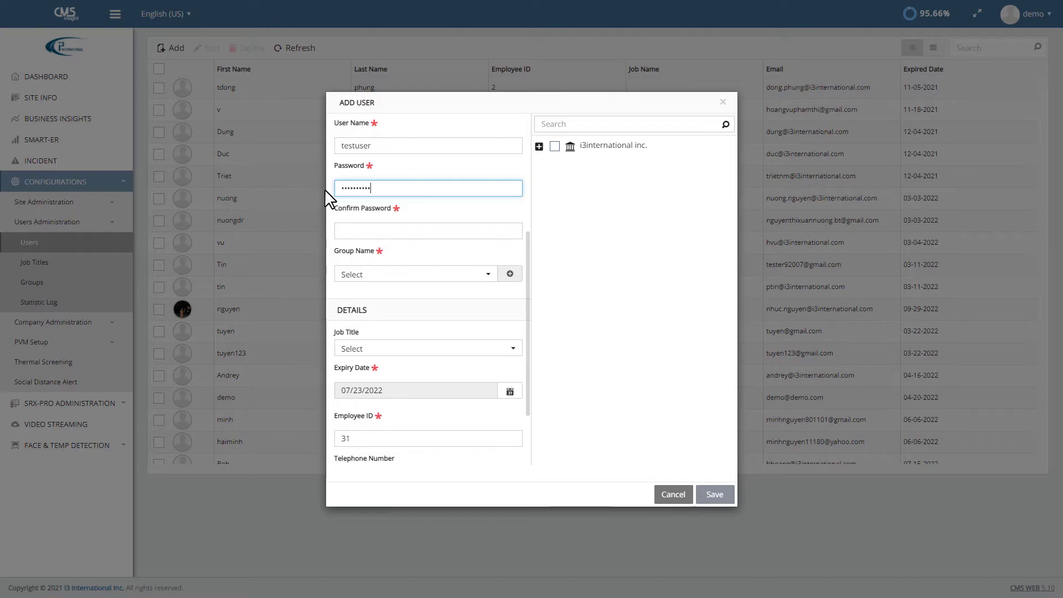
pyautogui.click(340, 230)
pyautogui.write('12345678910')
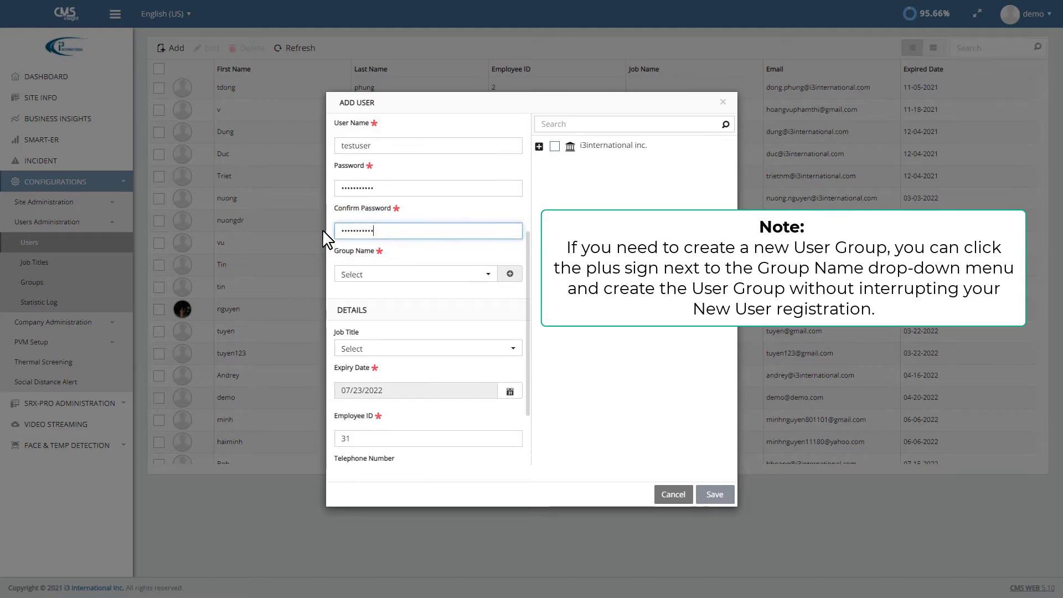
# Step: Put the new user in Group Sample and launch an empty Add User Group dialog
pyautogui.click(490, 276)
pyautogui.moveTo(490, 314); pyautogui.dragTo(491, 350)
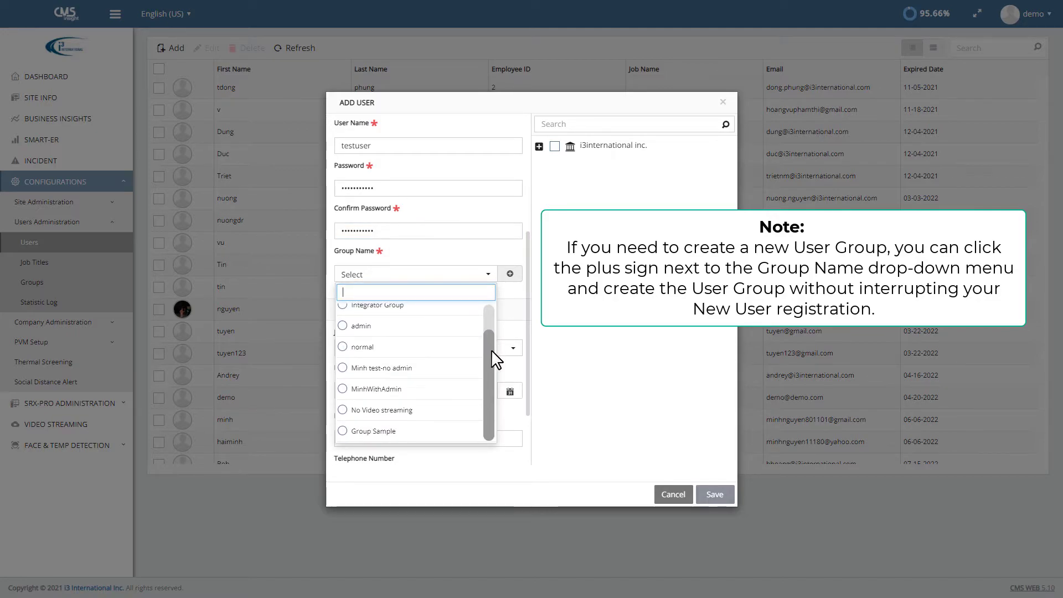
pyautogui.click(362, 433)
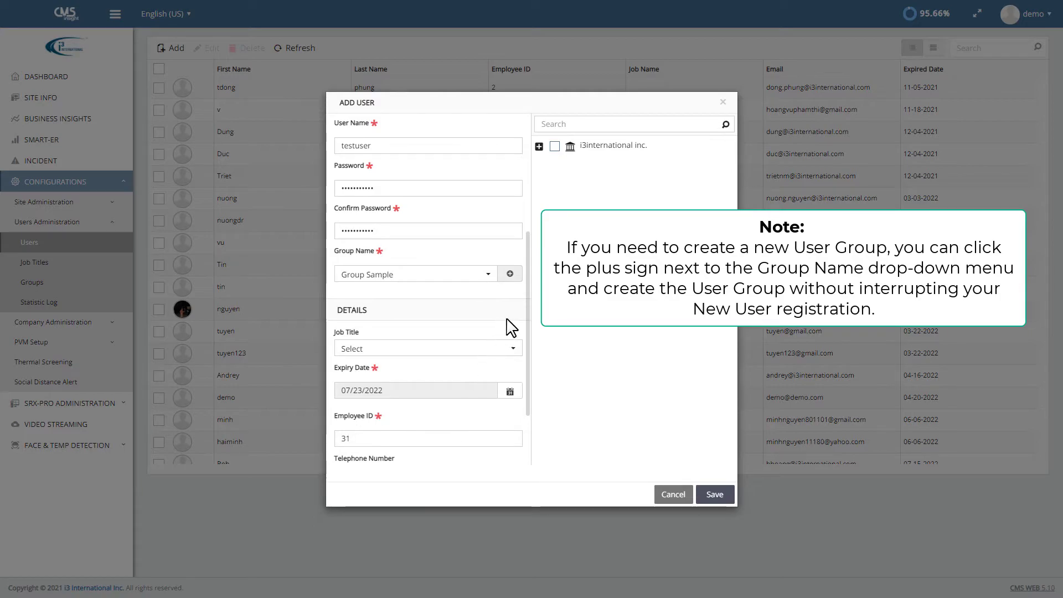
pyautogui.click(510, 274)
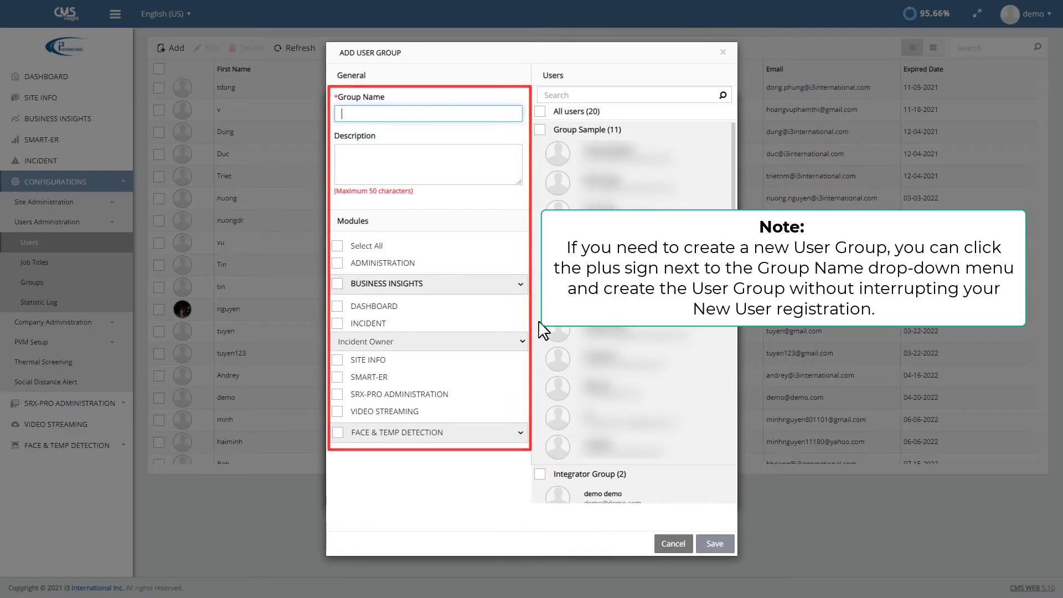
# Step: Cancel the new group and set the user's expiry date to 07/26/2023
pyautogui.click(667, 549)
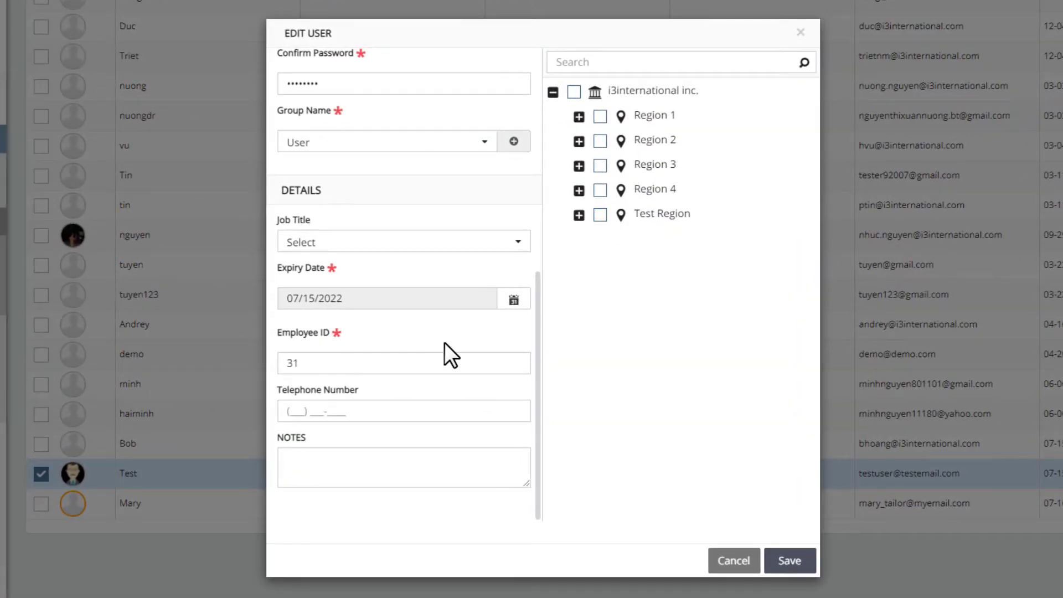
pyautogui.click(514, 304)
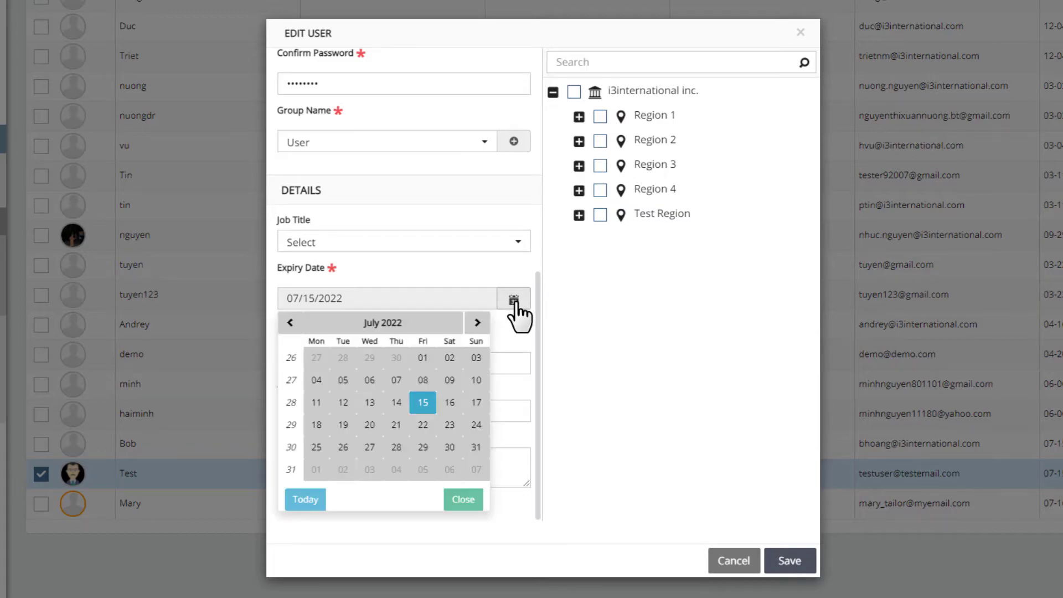
pyautogui.click(386, 323)
pyautogui.click(386, 323)
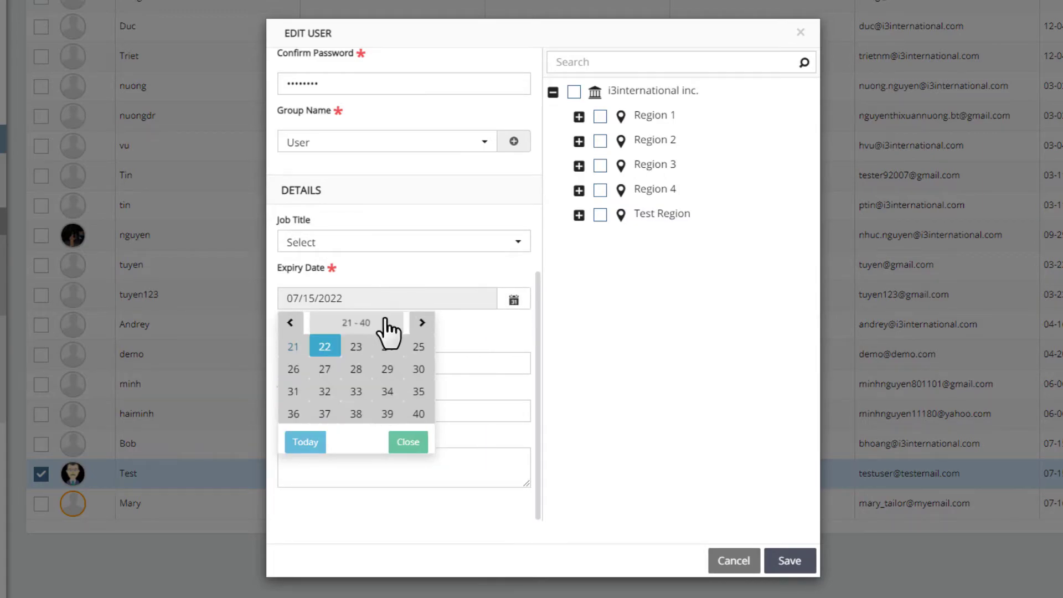
pyautogui.click(358, 353)
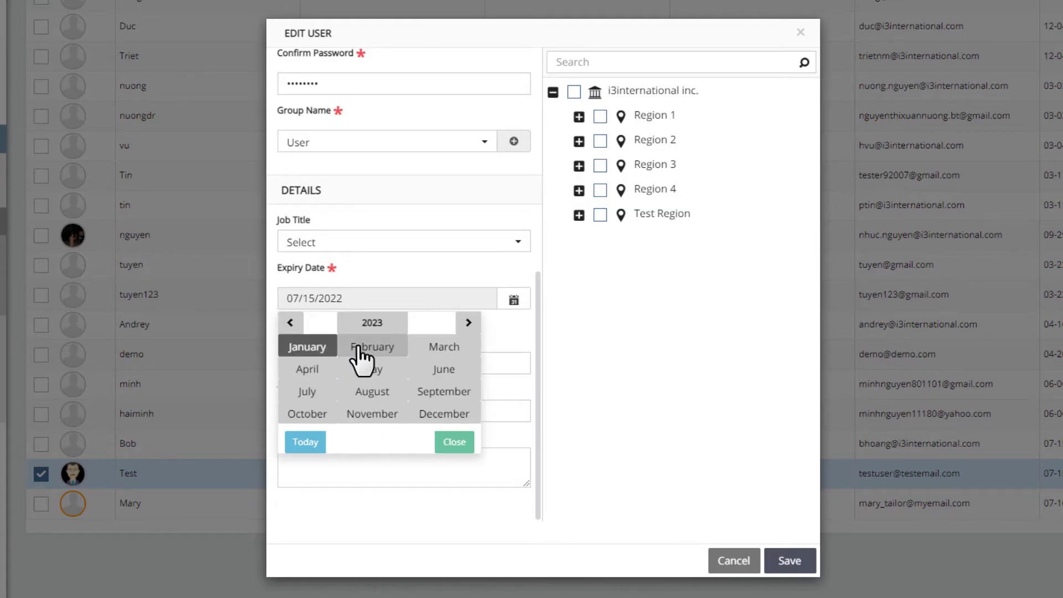
pyautogui.click(320, 393)
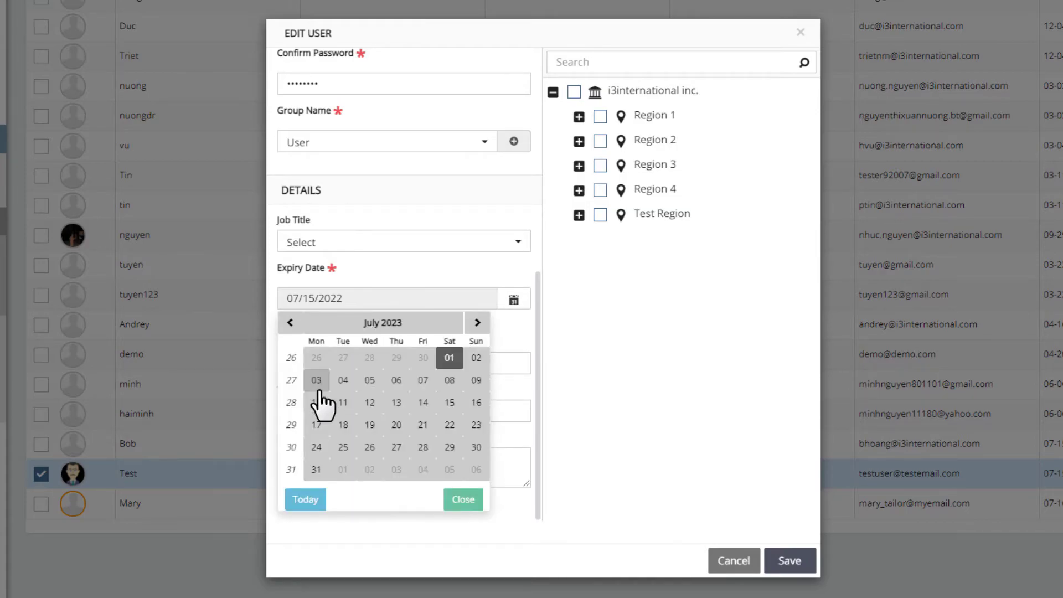
pyautogui.click(370, 447)
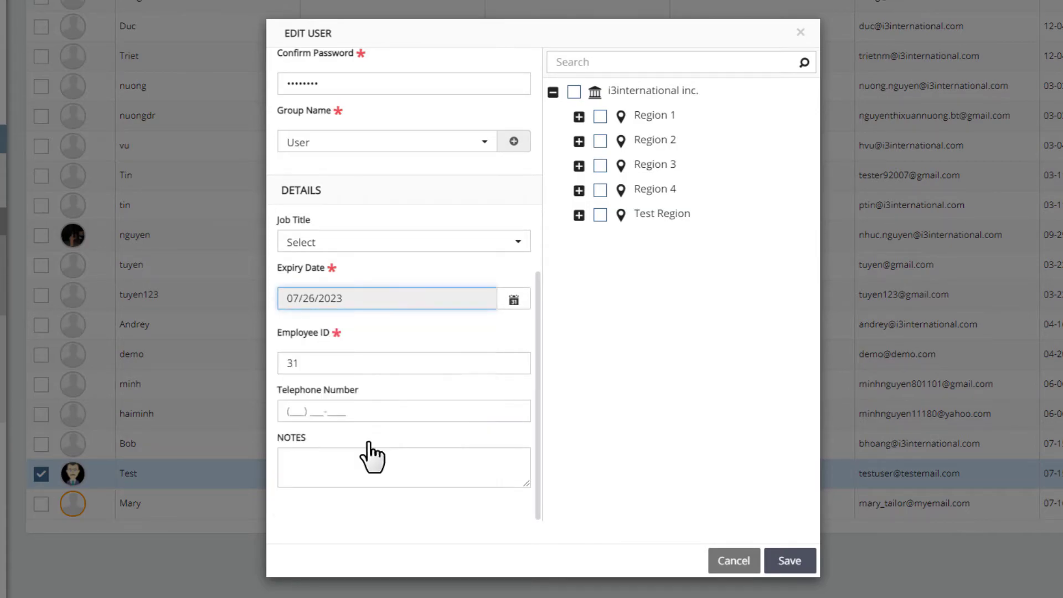
pyautogui.click(457, 368)
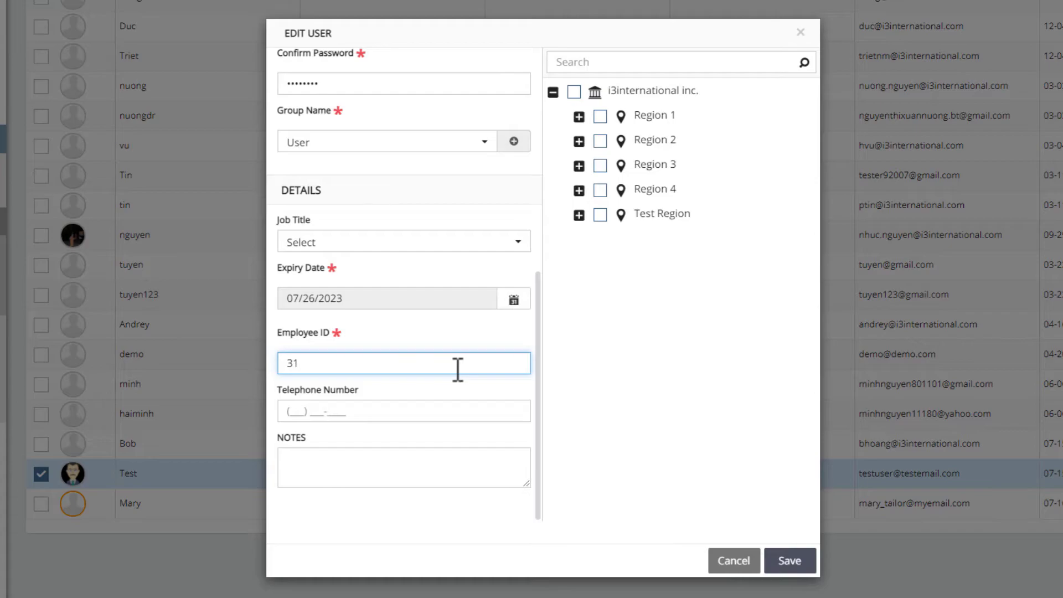
# Step: Assign job title Cashier Demo Shift 1, enter a telephone number, and add note 'Test user only.'
pyautogui.click(515, 244)
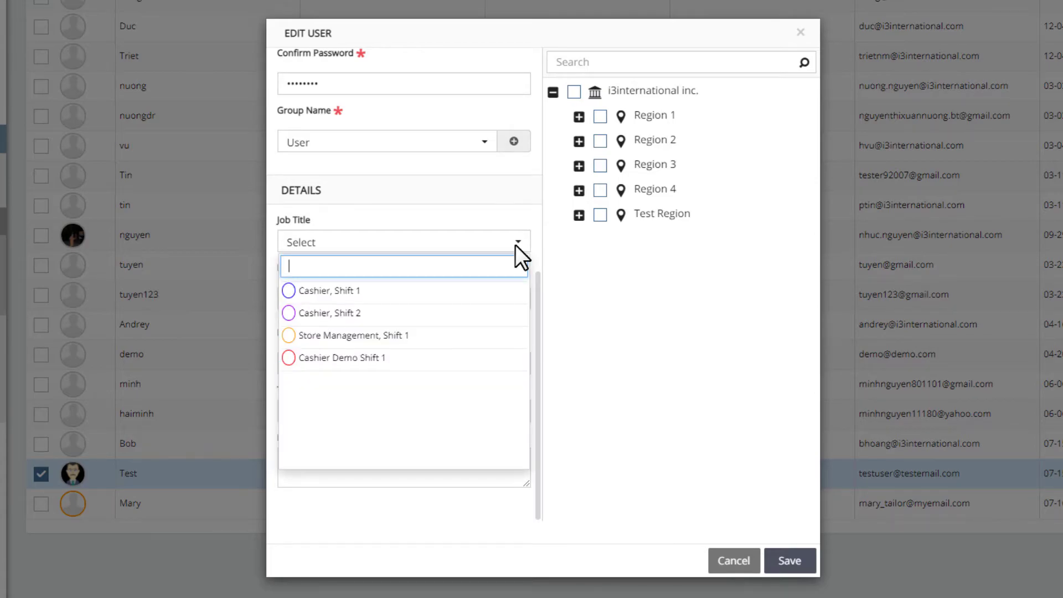
pyautogui.click(287, 358)
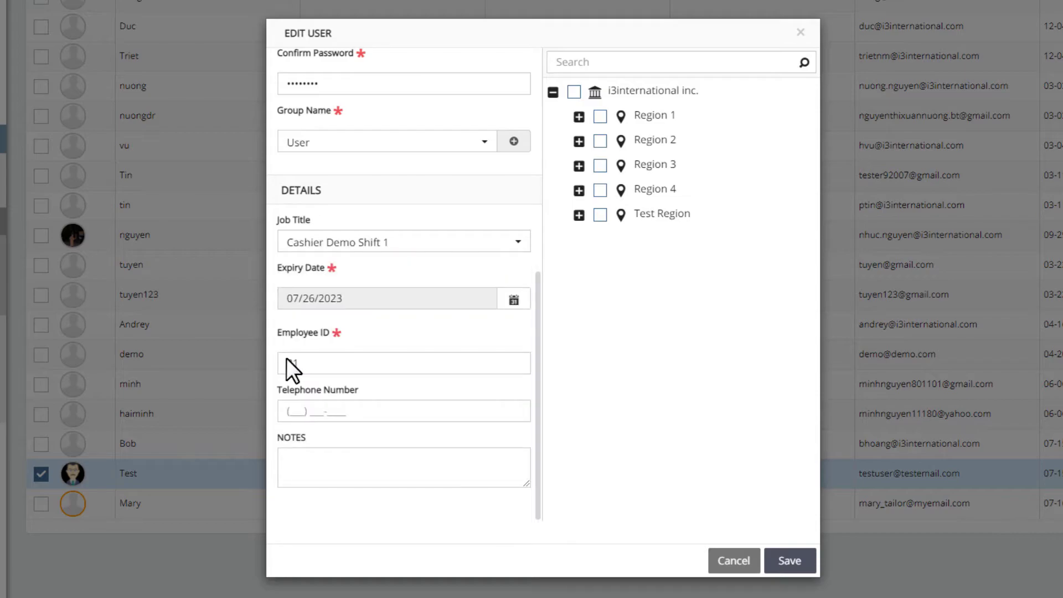
pyautogui.click(298, 412)
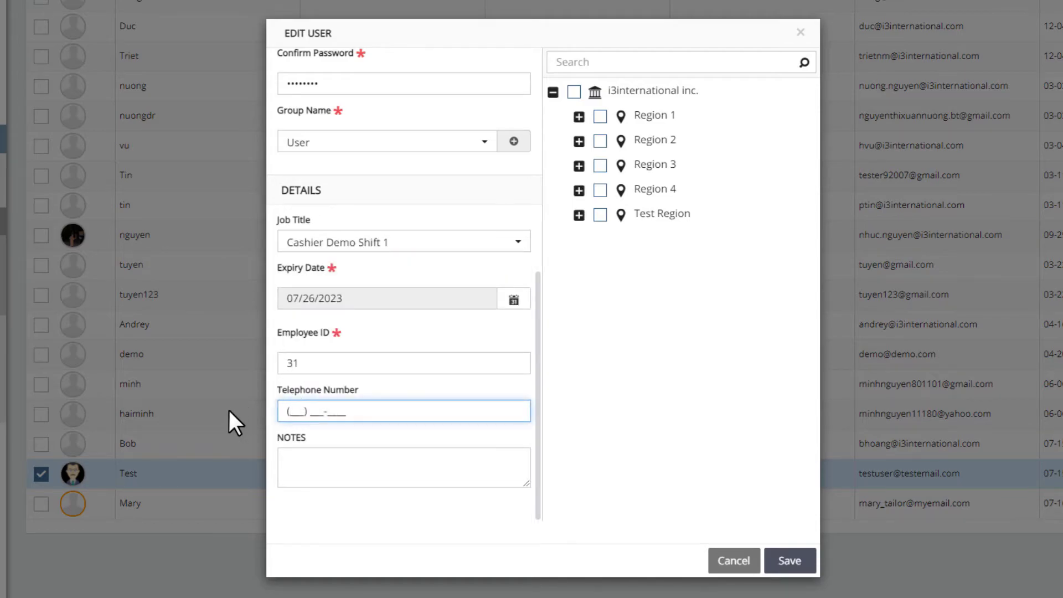
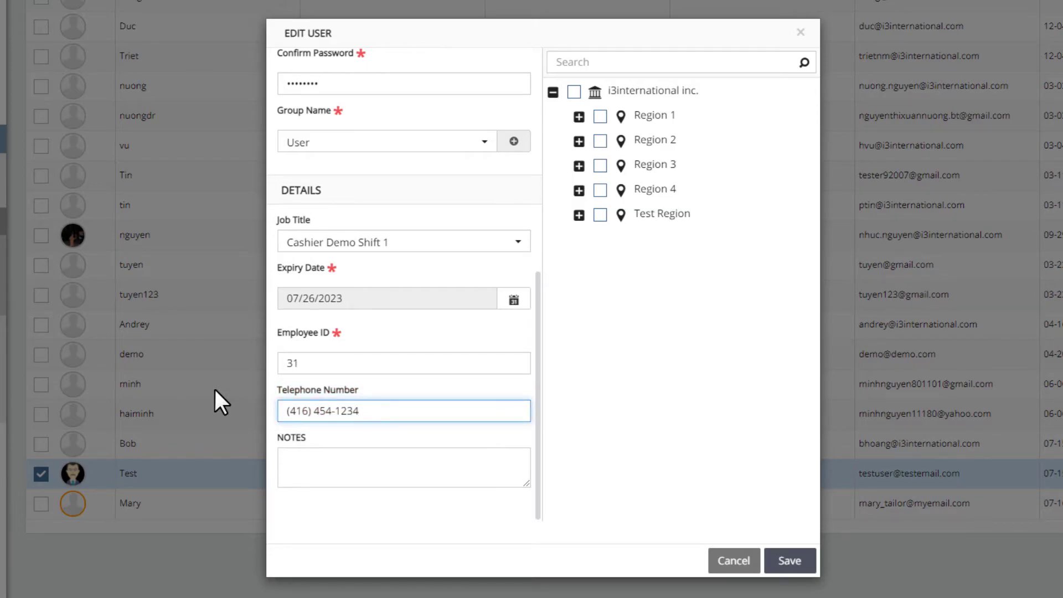
pyautogui.click(290, 462)
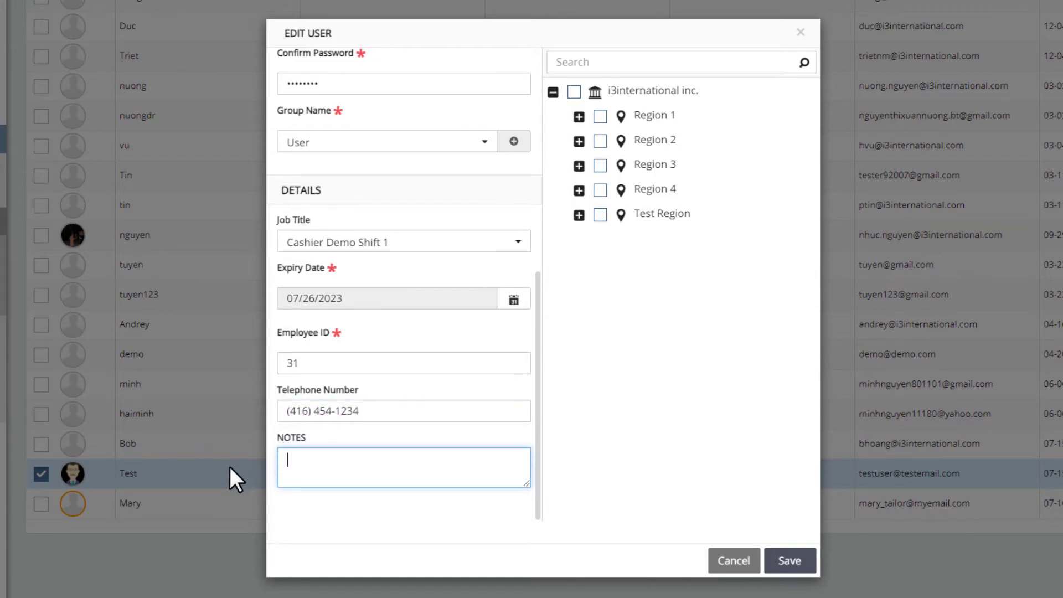
pyautogui.write('Test user only.')
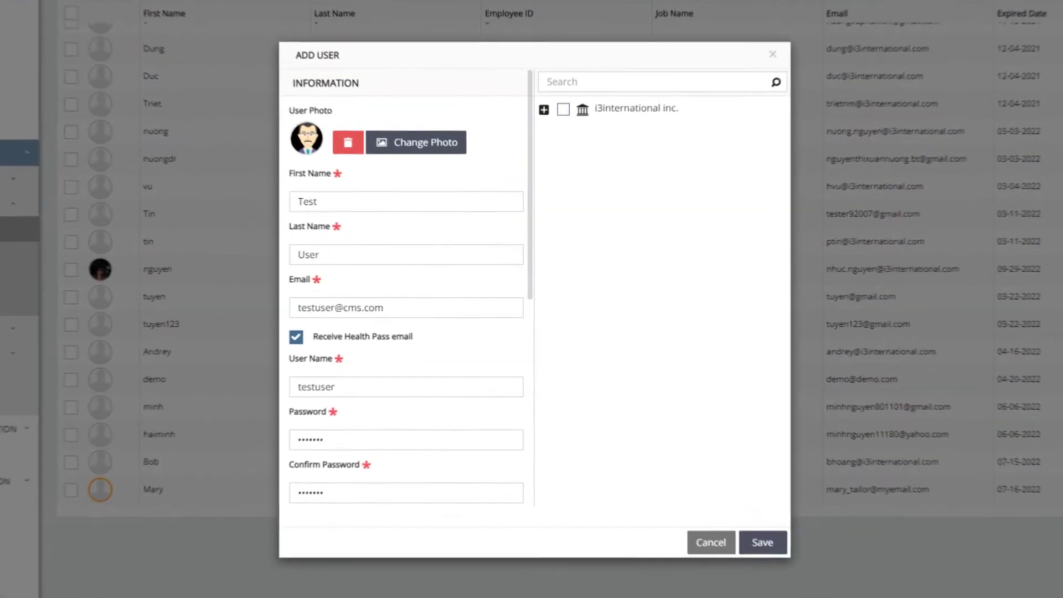
# Step: Tick Test Region and the i3international inc. root for full site access, then save the user
pyautogui.click(545, 103)
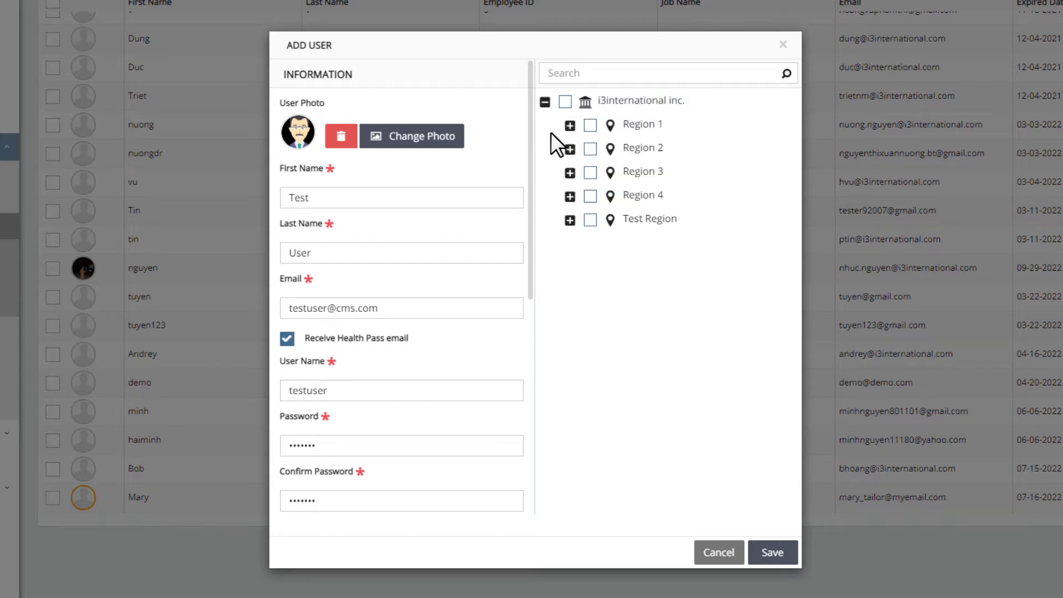
pyautogui.click(590, 219)
pyautogui.click(567, 218)
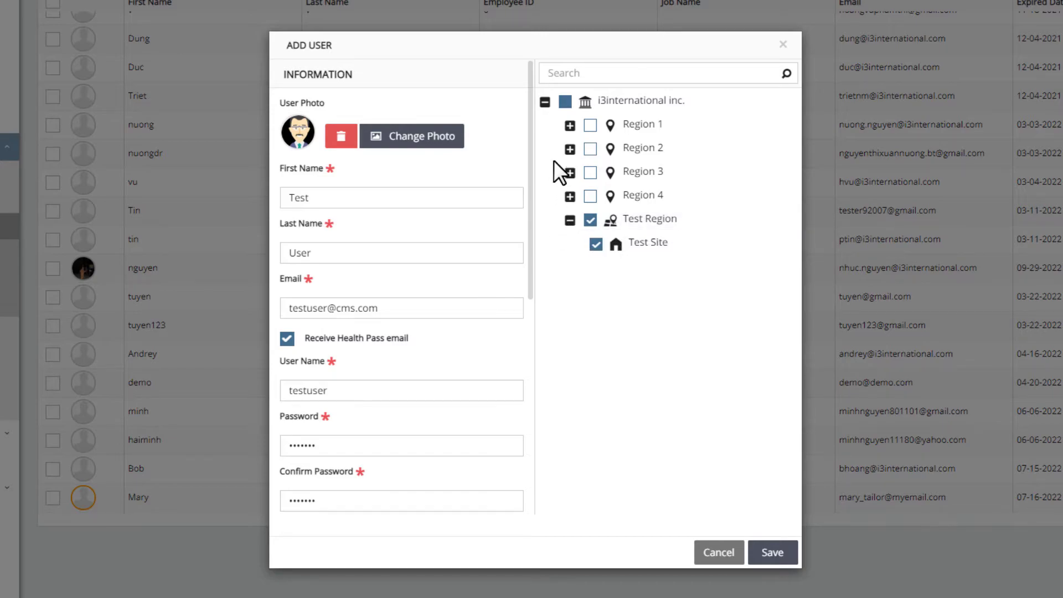
pyautogui.click(564, 104)
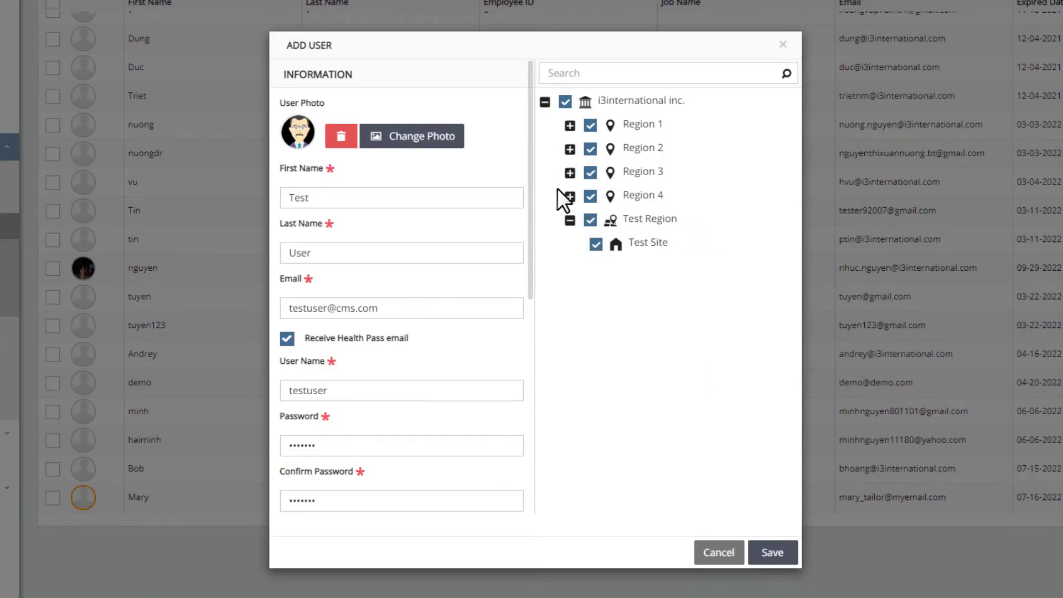
pyautogui.click(773, 552)
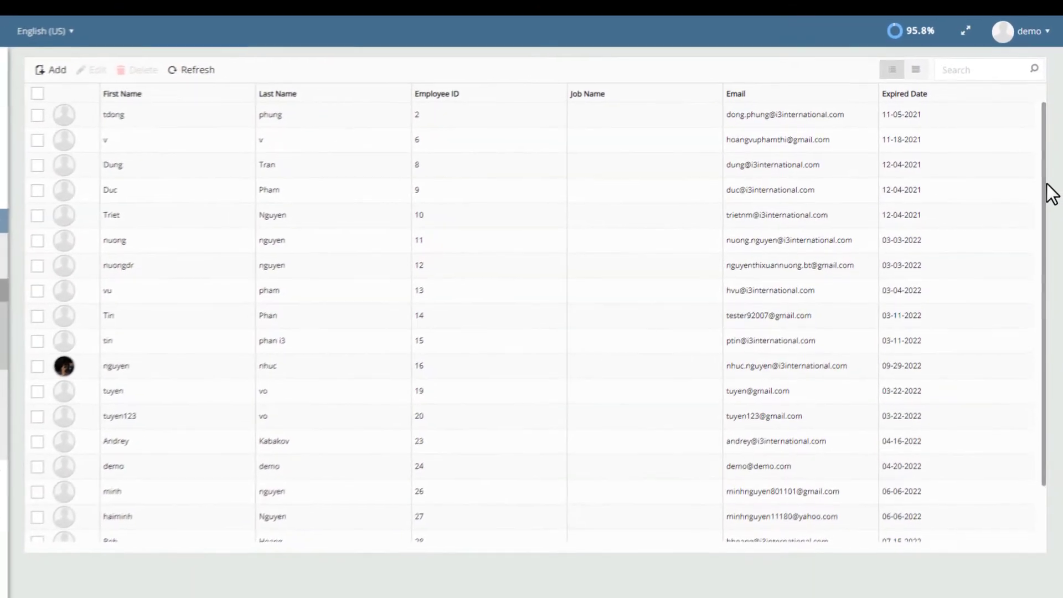
# Step: Find and select the Test user row, then go to the Statistic Log page
pyautogui.scroll(-2, 1046, 210)
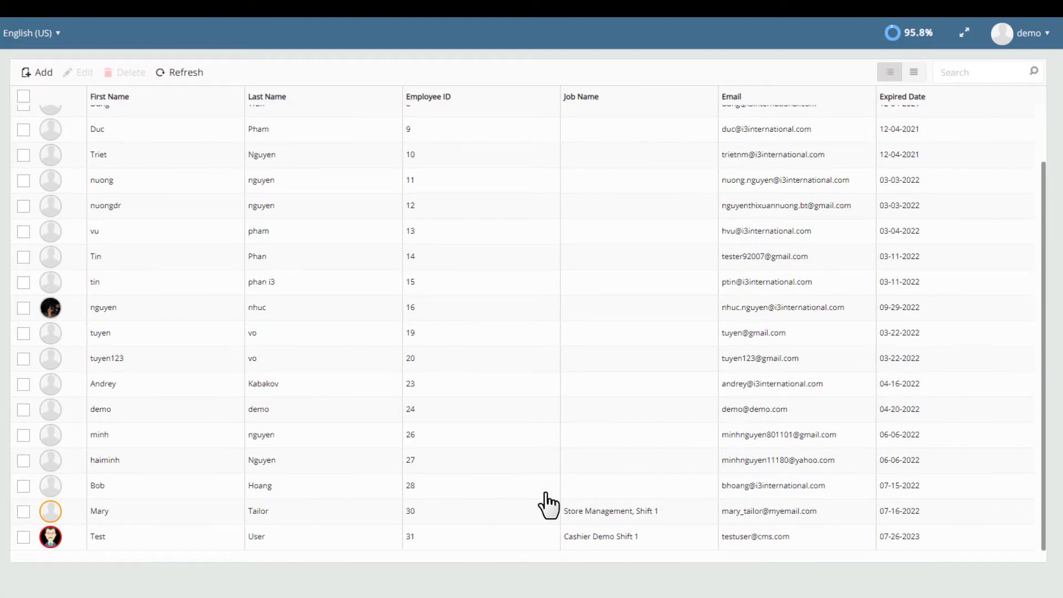
pyautogui.click(23, 536)
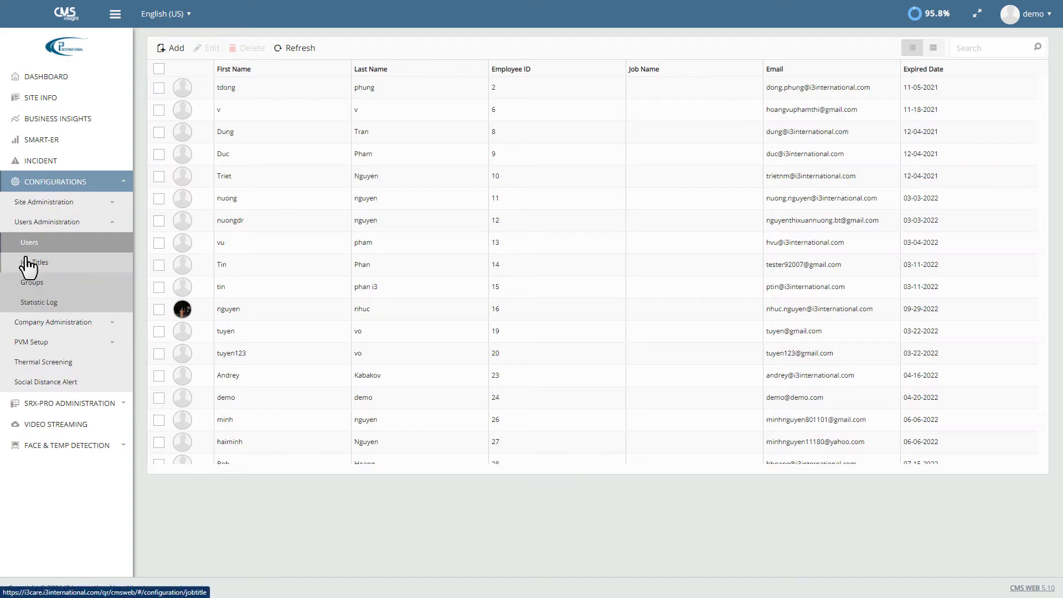
pyautogui.click(32, 302)
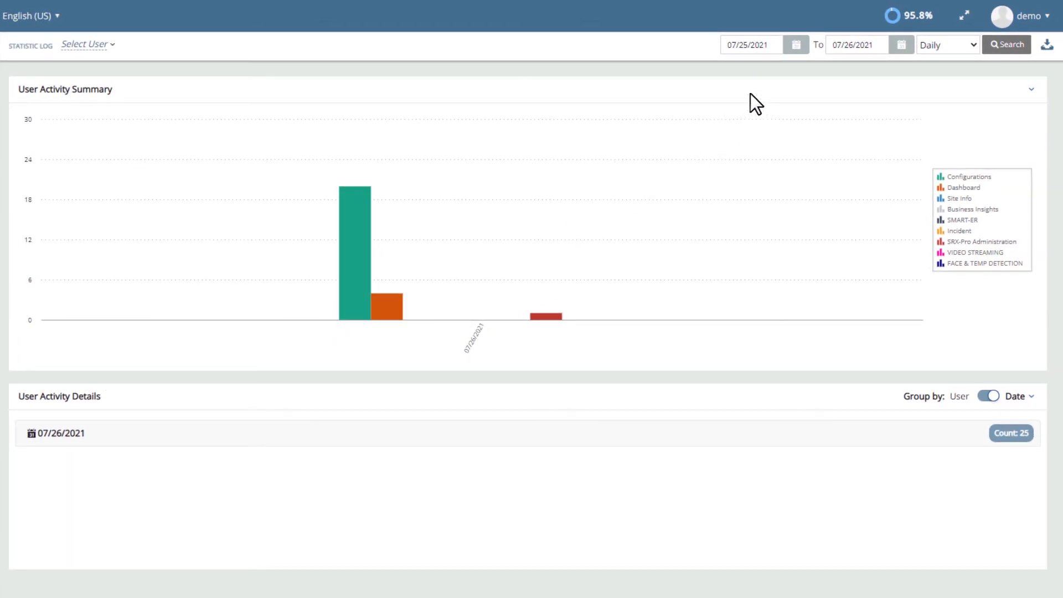
# Step: Set the log date range from July 1, 2021 to July 26, 2021
pyautogui.click(797, 53)
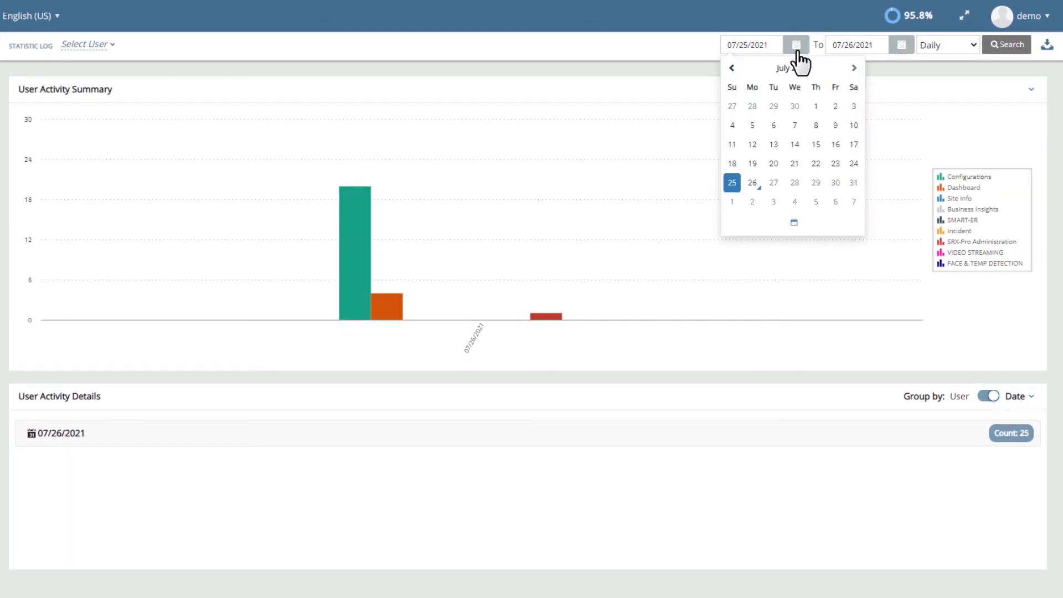
pyautogui.click(818, 105)
pyautogui.click(902, 50)
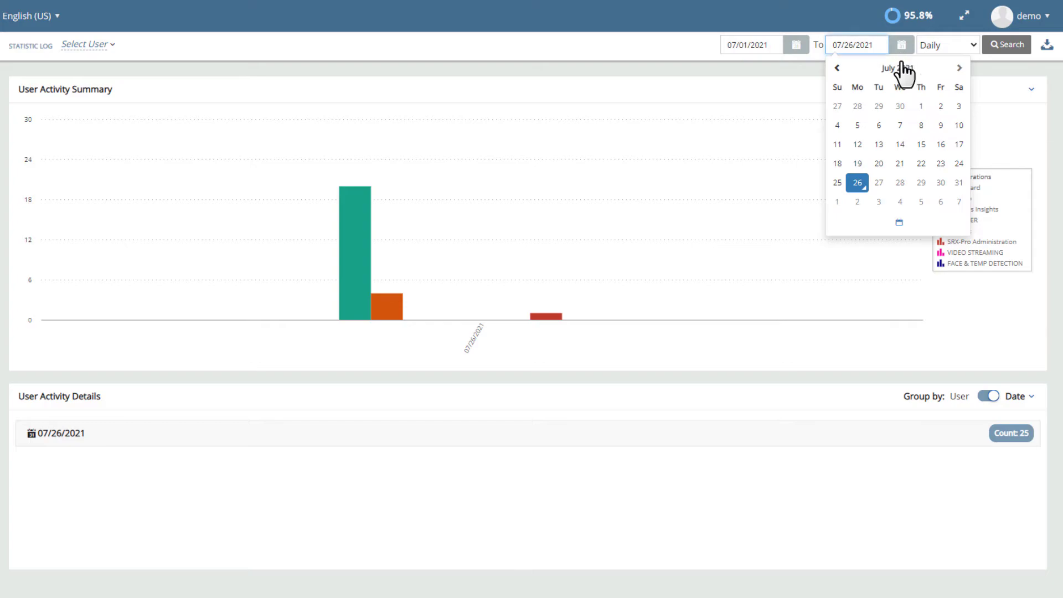
pyautogui.click(865, 189)
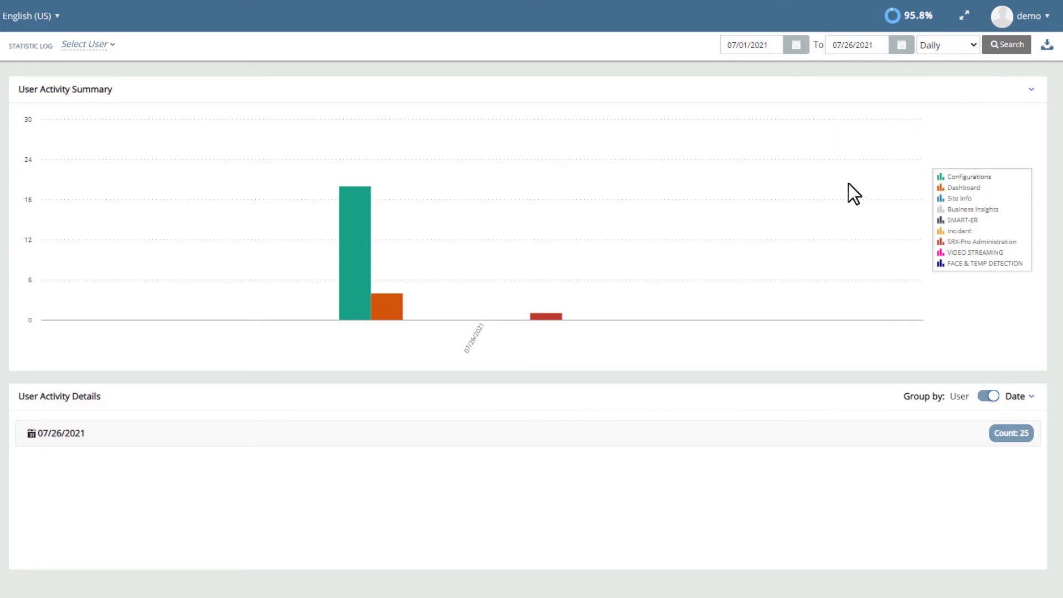
# Step: Filter to the first three users, report Daily, and export the statistics to Excel
pyautogui.click(97, 46)
pyautogui.click(111, 117)
pyautogui.click(117, 143)
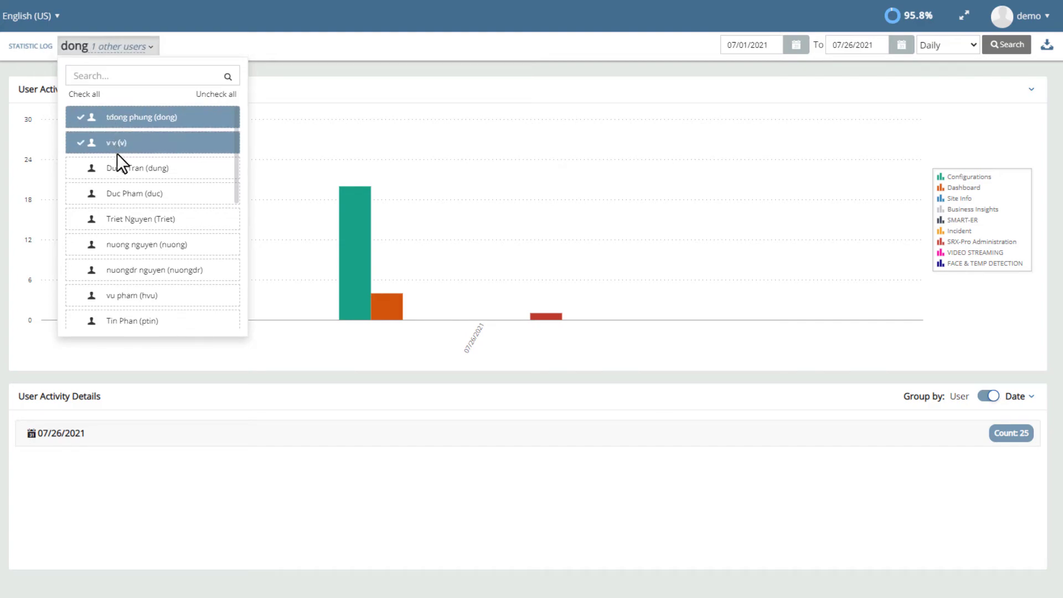
pyautogui.click(116, 168)
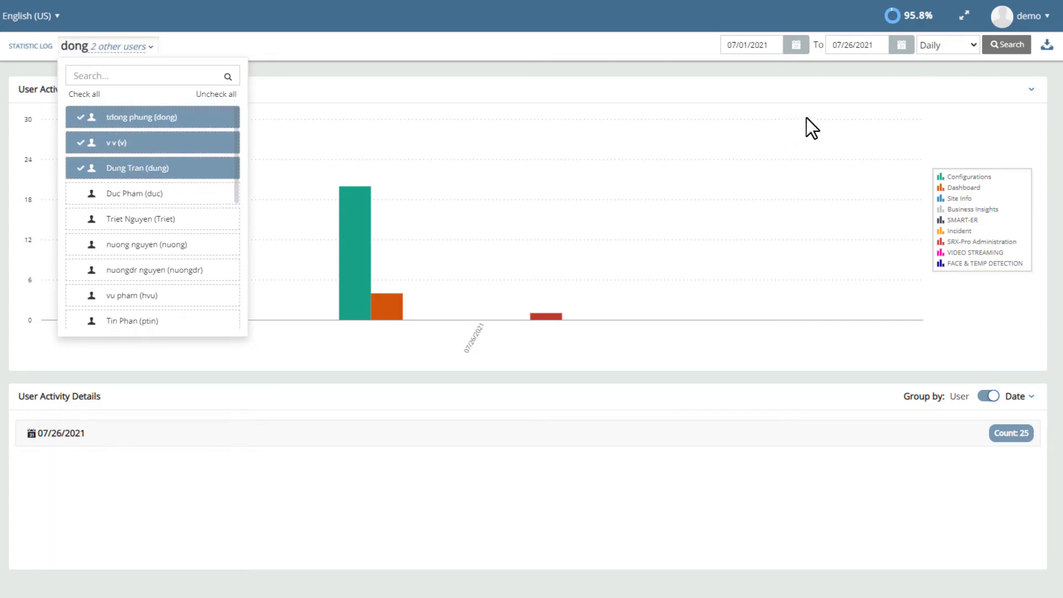
pyautogui.click(971, 49)
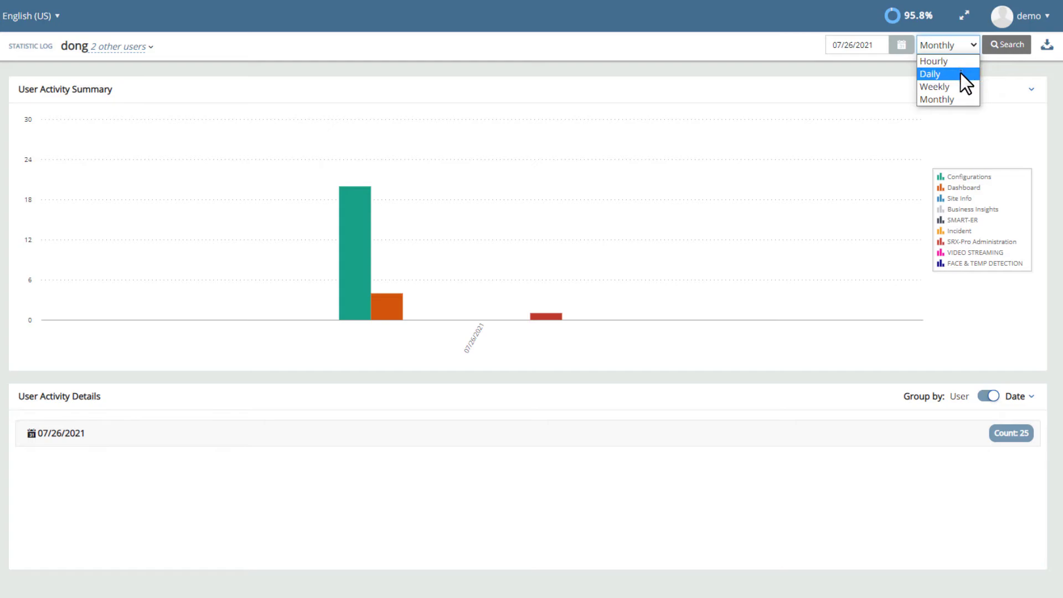
pyautogui.click(961, 73)
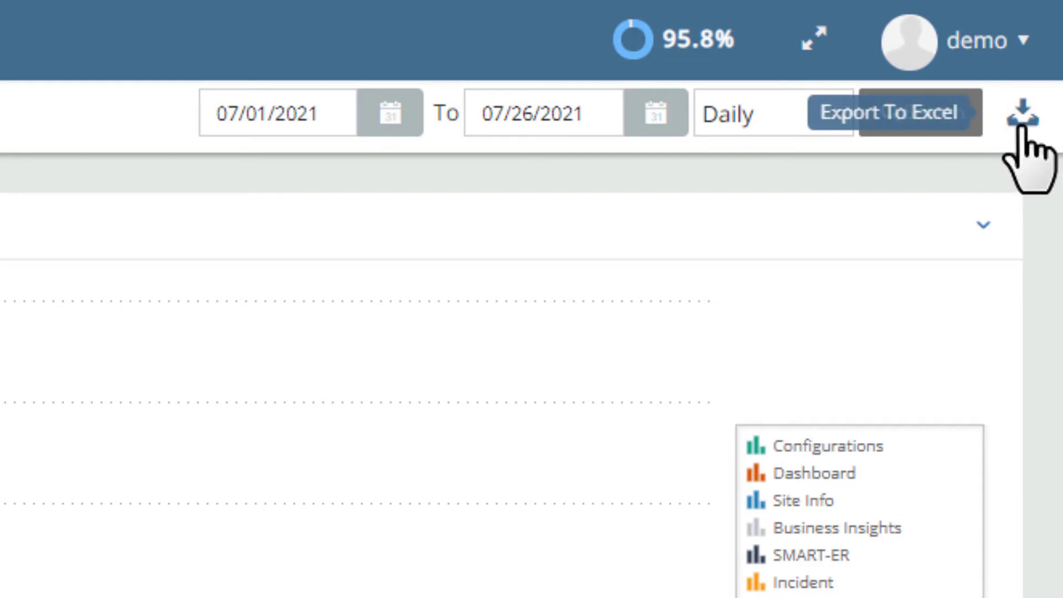
pyautogui.click(1021, 129)
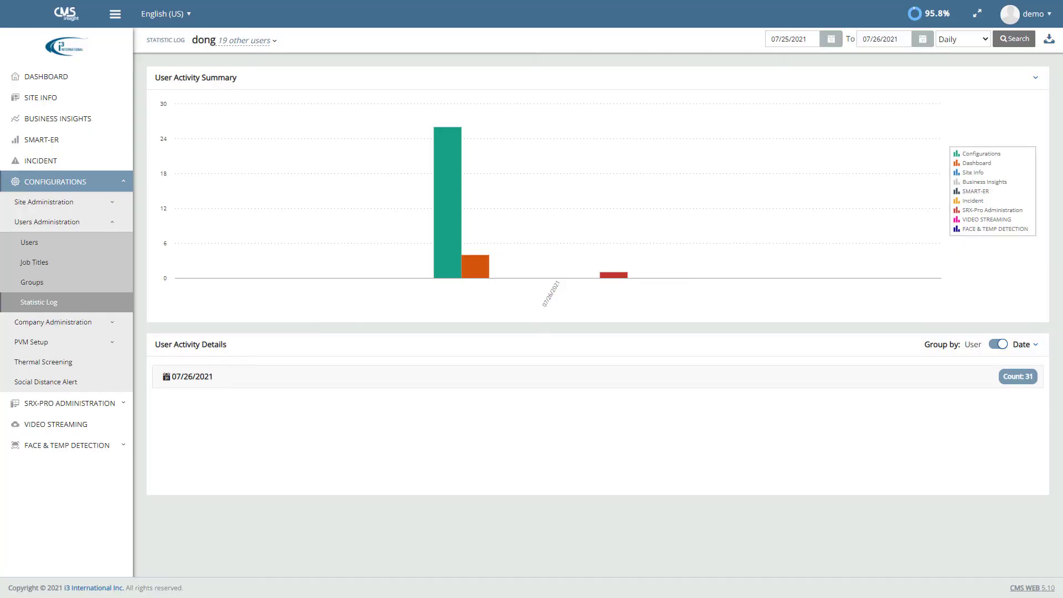
# Step: Review and save the 53-week fiscal year calendar for 2021–2022 under Company Administration
pyautogui.click(111, 323)
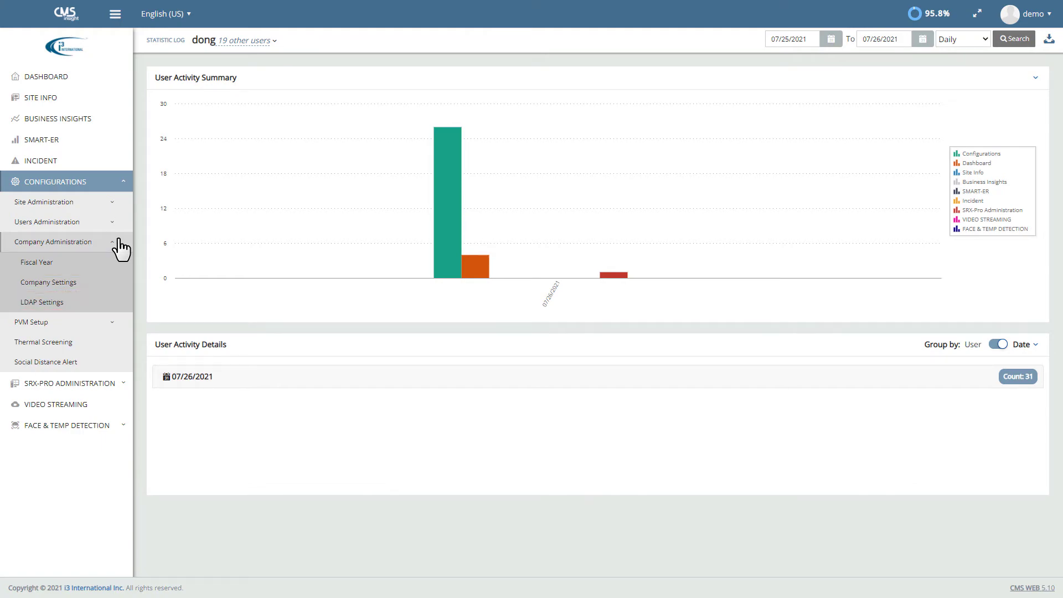
pyautogui.click(38, 266)
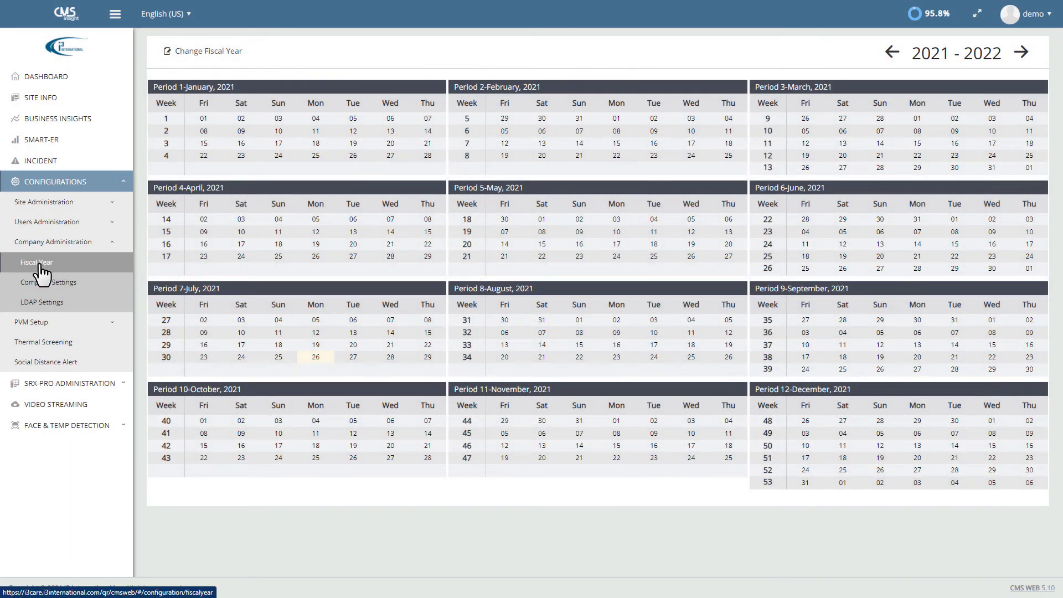
pyautogui.click(193, 55)
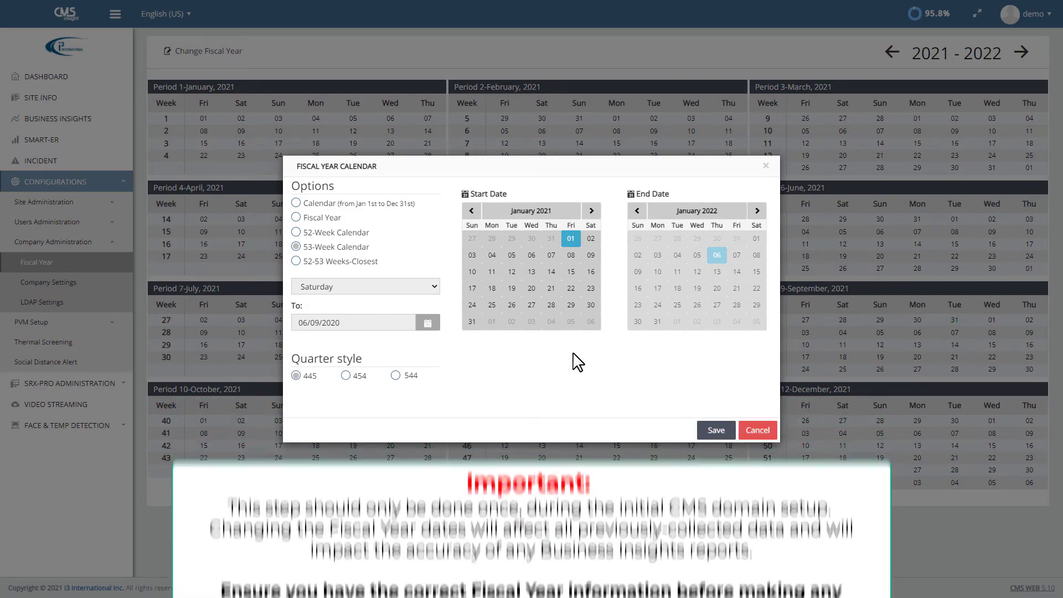
pyautogui.click(712, 433)
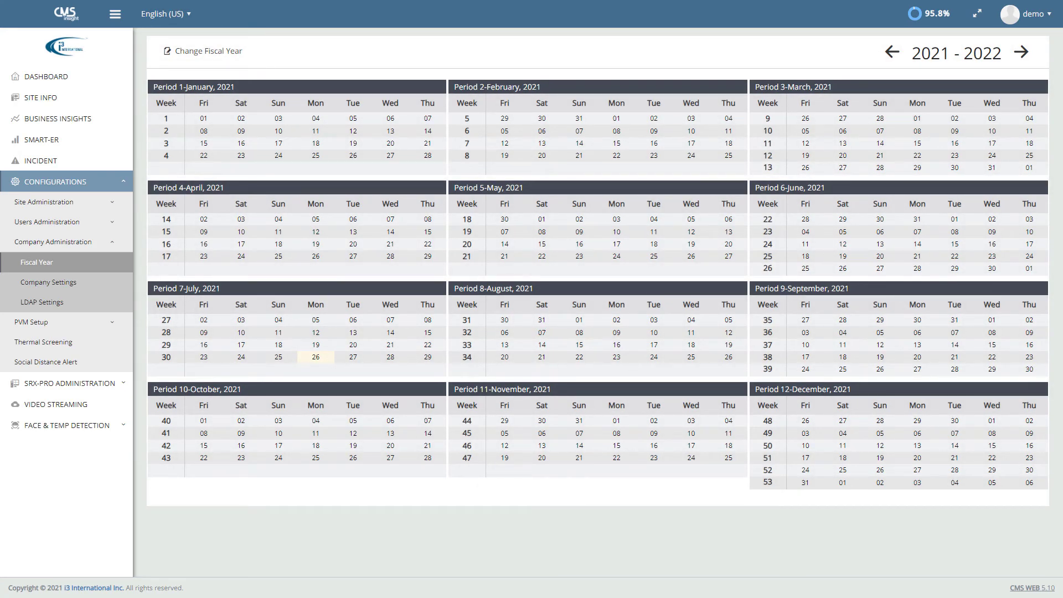
pyautogui.click(55, 286)
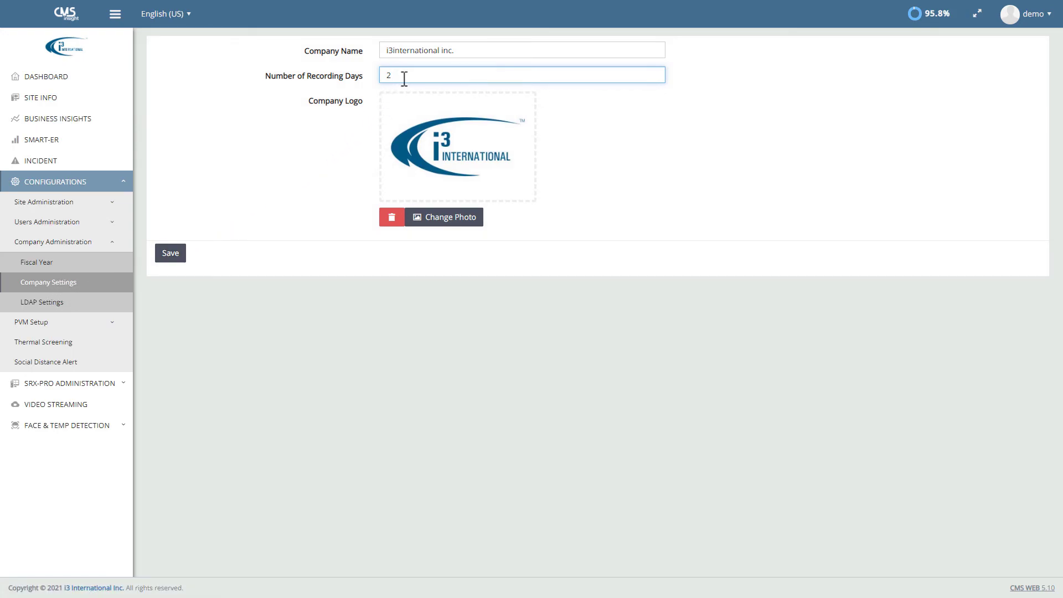
# Step: Change Number of Recording Days to 3 and the company logo to i3-logo-slogan-blue, then save
pyautogui.press('BackSpace')
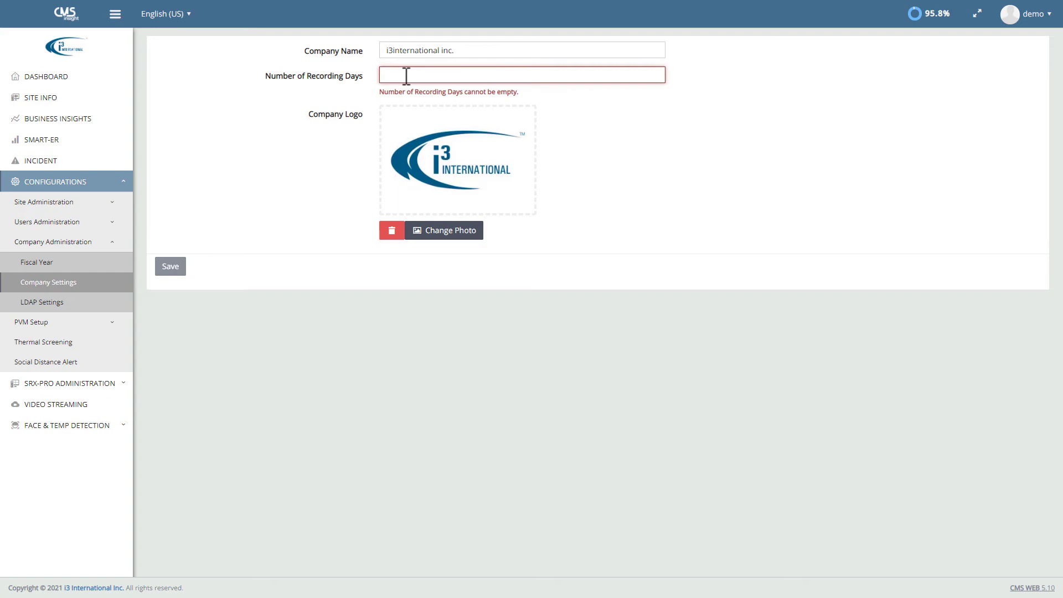
pyautogui.write('3')
pyautogui.click(440, 223)
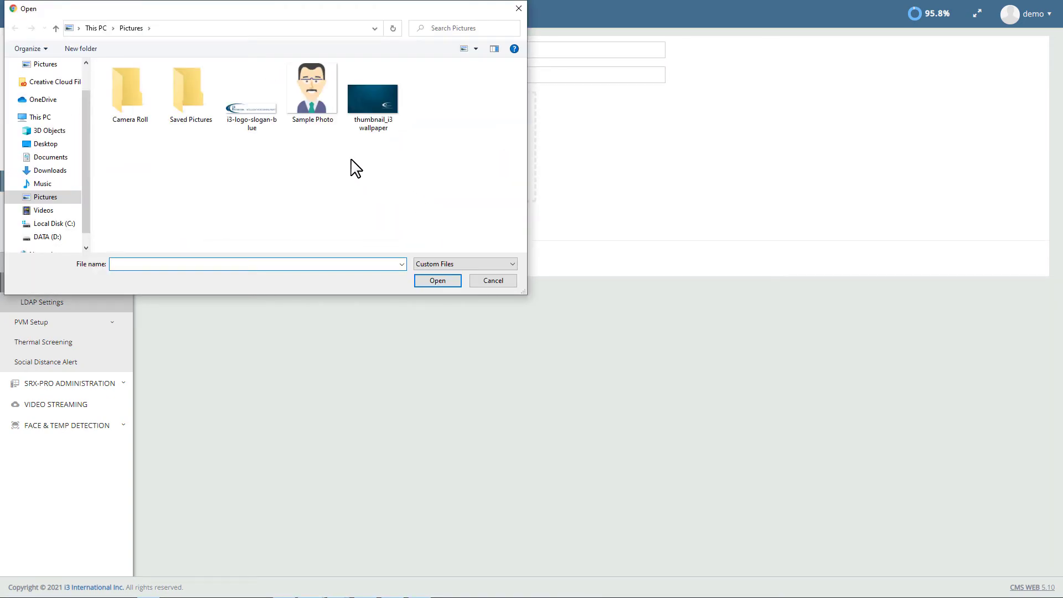
pyautogui.click(270, 132)
pyautogui.click(422, 281)
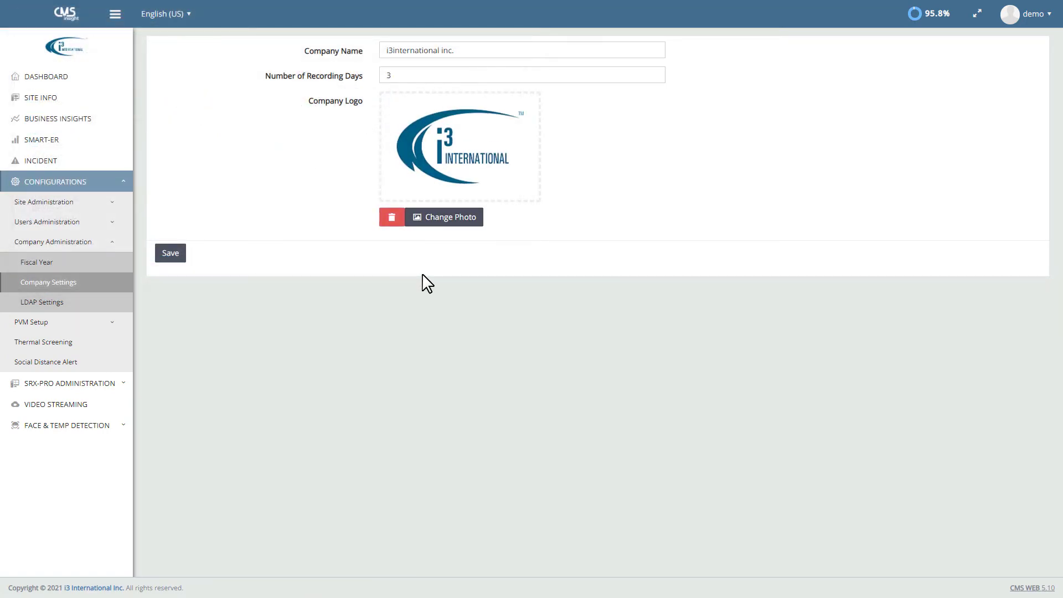
pyautogui.click(166, 254)
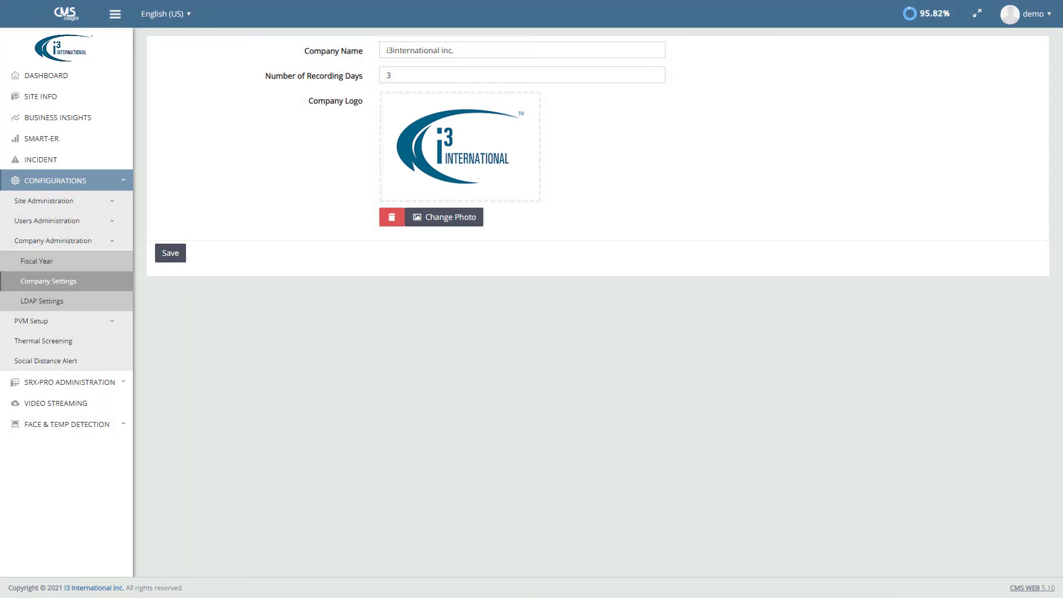
pyautogui.click(33, 303)
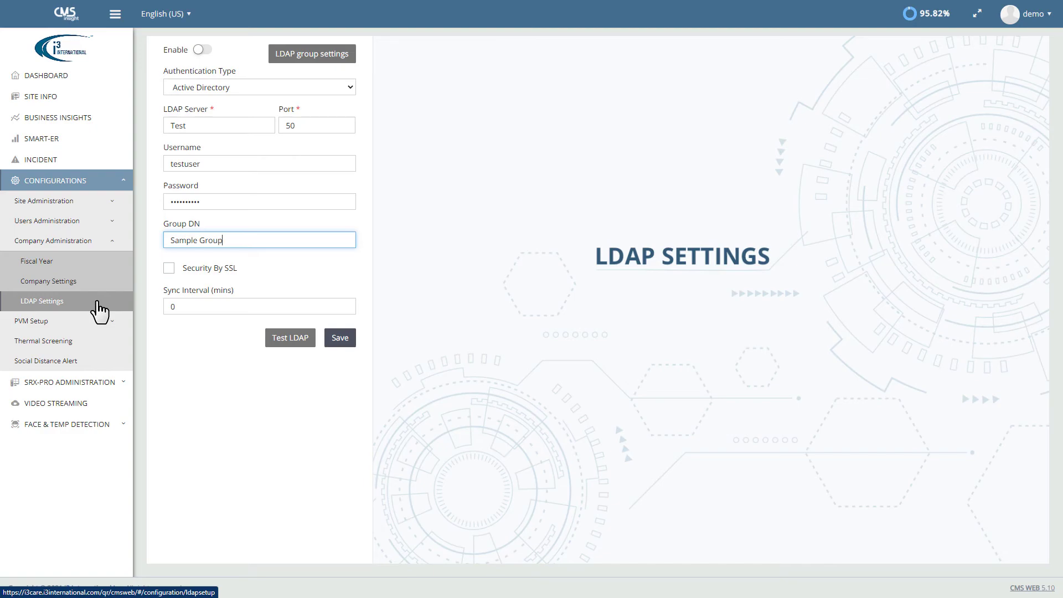
# Step: Switch on LDAP for the Active Directory server Test on port 50 and save
pyautogui.click(205, 51)
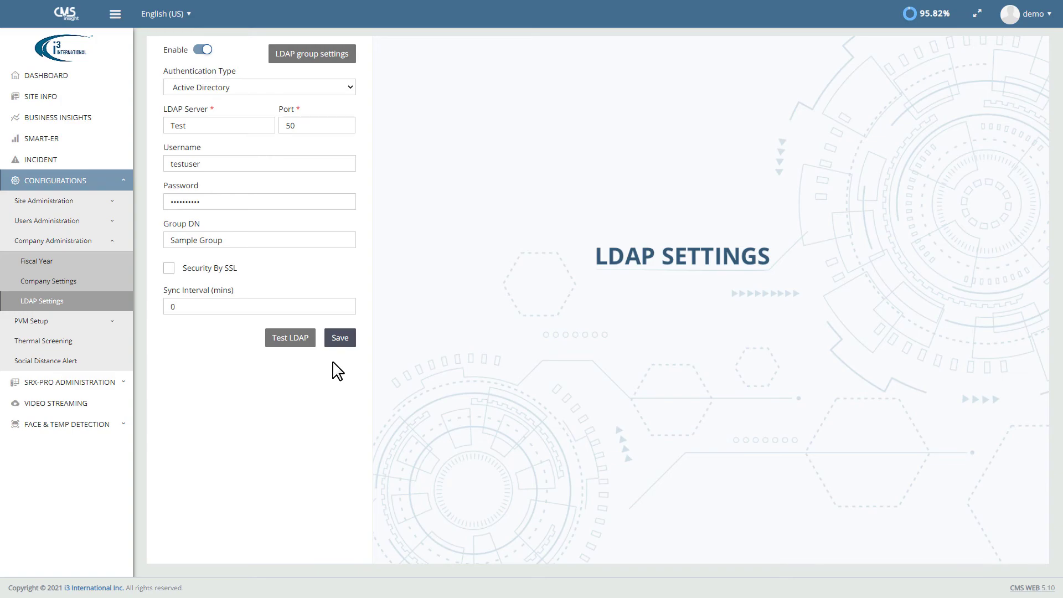
pyautogui.click(340, 342)
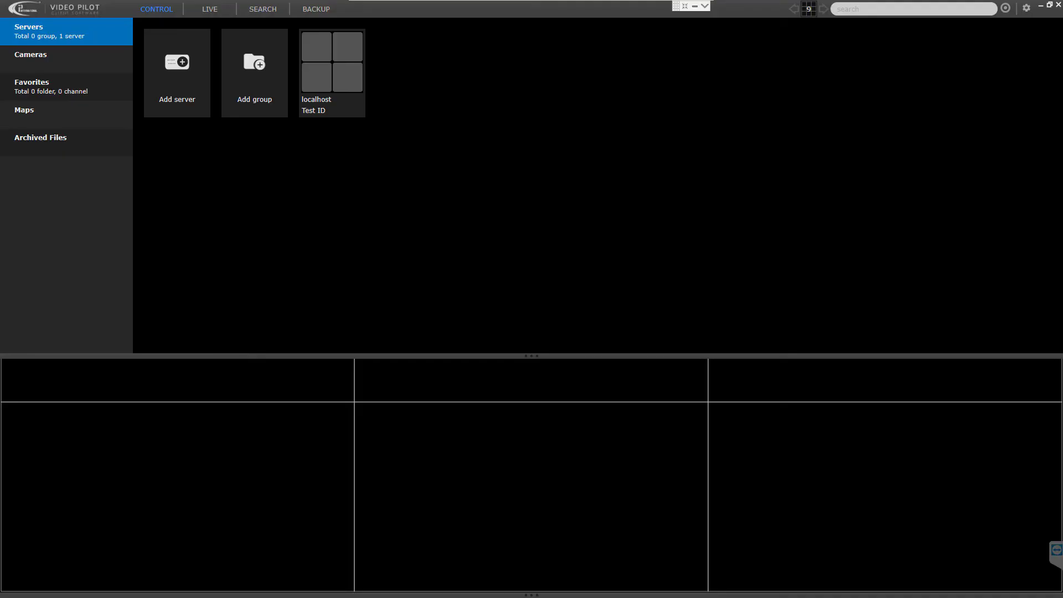
# Step: Add CMS server 'CMS Domain' for i3care.i3international.com/domain with the LDAP user name and password
pyautogui.click(152, 112)
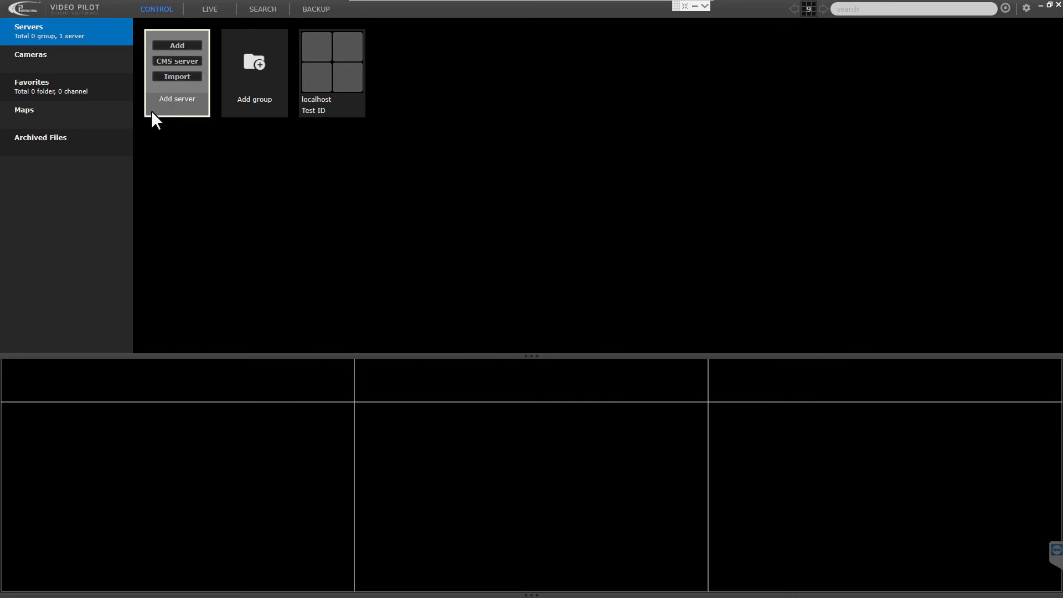
pyautogui.click(167, 61)
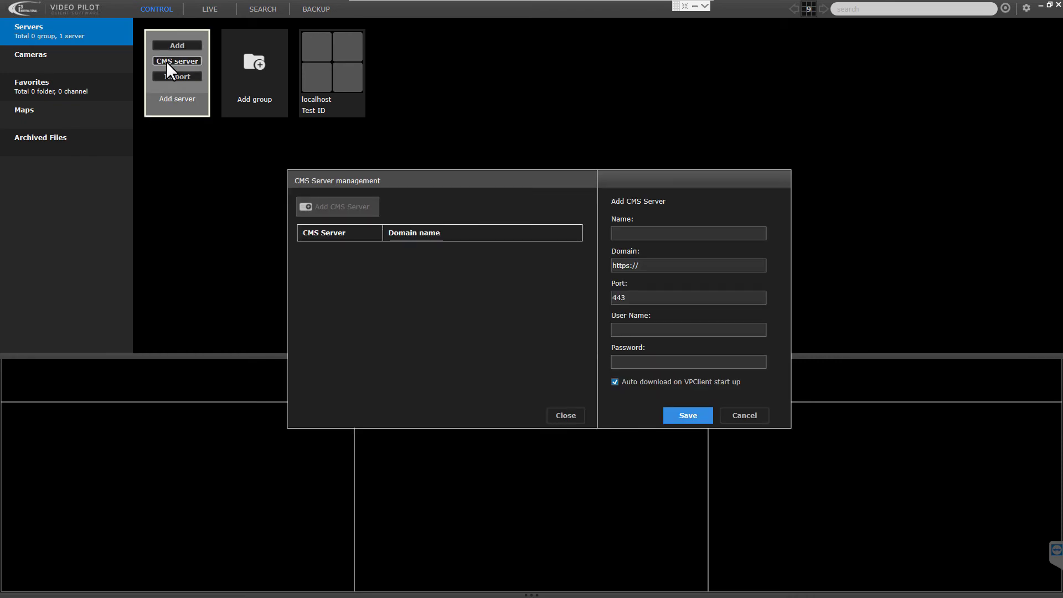
pyautogui.click(620, 235)
pyautogui.write('CMS Domain')
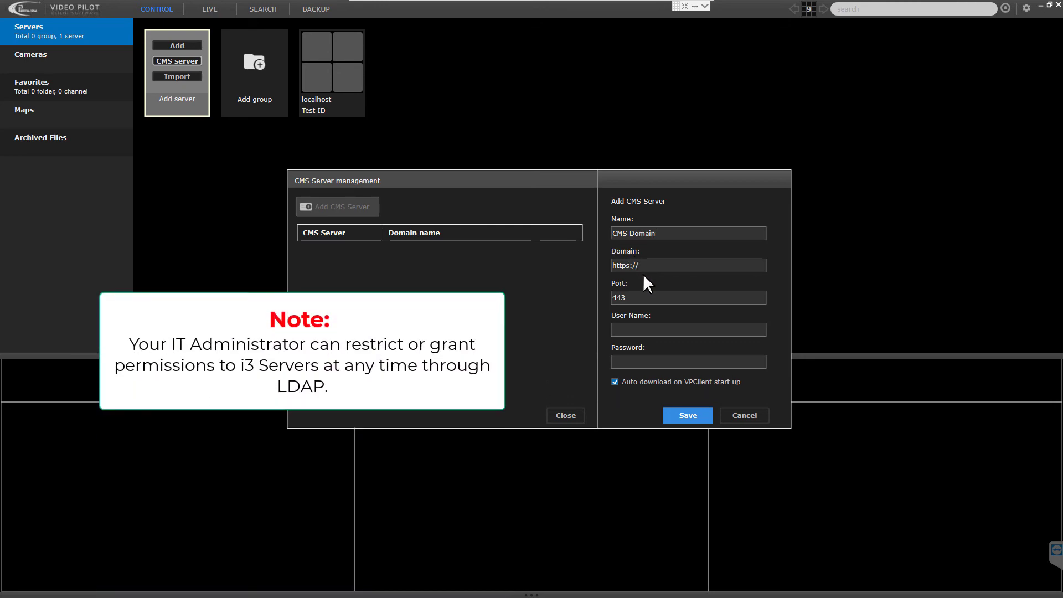
pyautogui.write('i3care.i3international.com/domain')
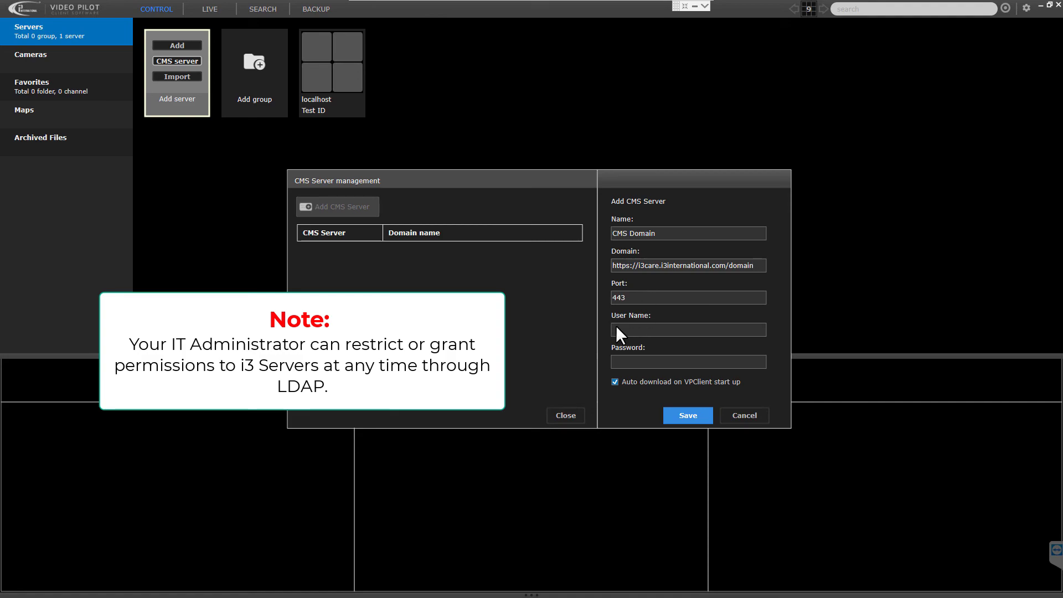
pyautogui.write('LDAP_Login')
pyautogui.click(619, 364)
pyautogui.write('***')
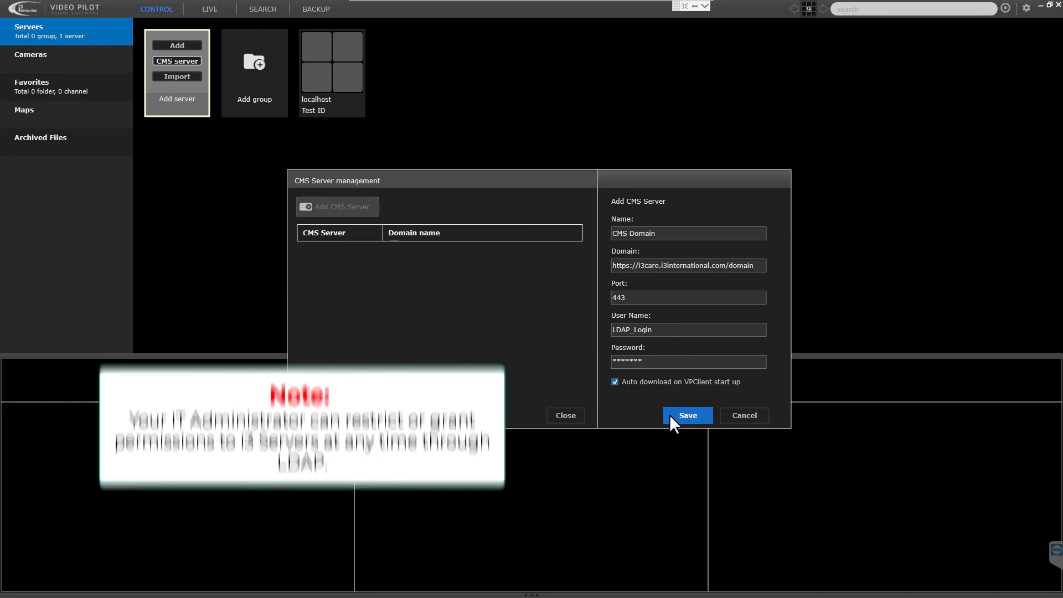
pyautogui.click(670, 414)
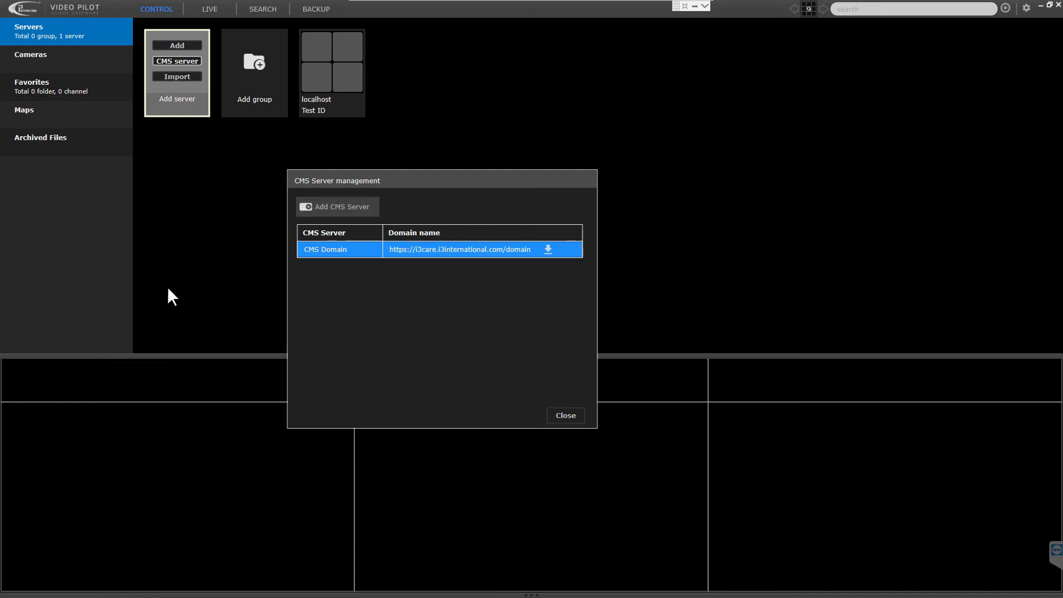
# Step: Re-enter and save the CMS Domain server's password, then close server management
pyautogui.moveTo(528, 250)
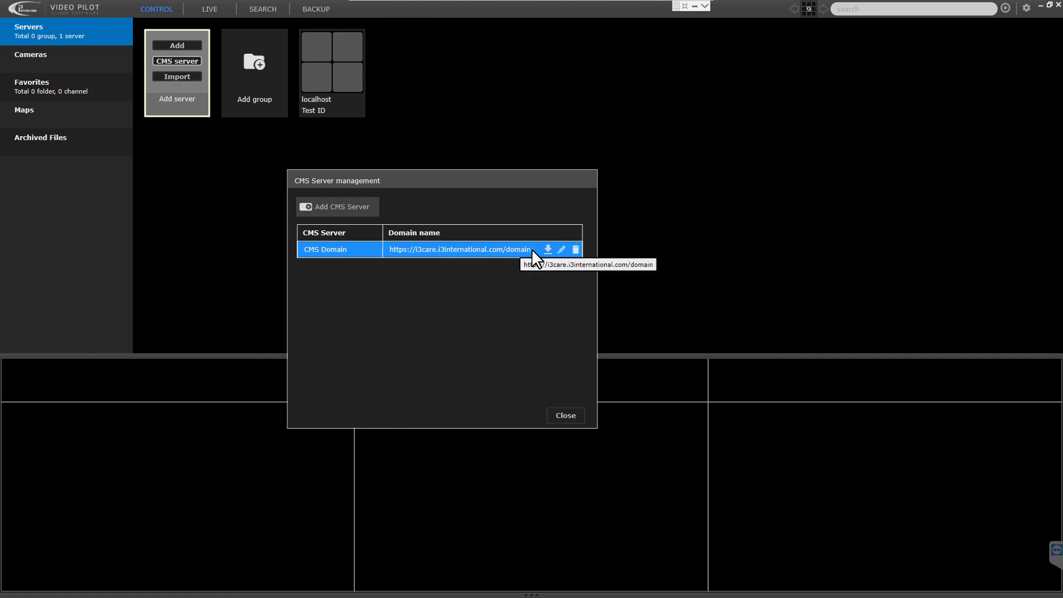
pyautogui.click(561, 250)
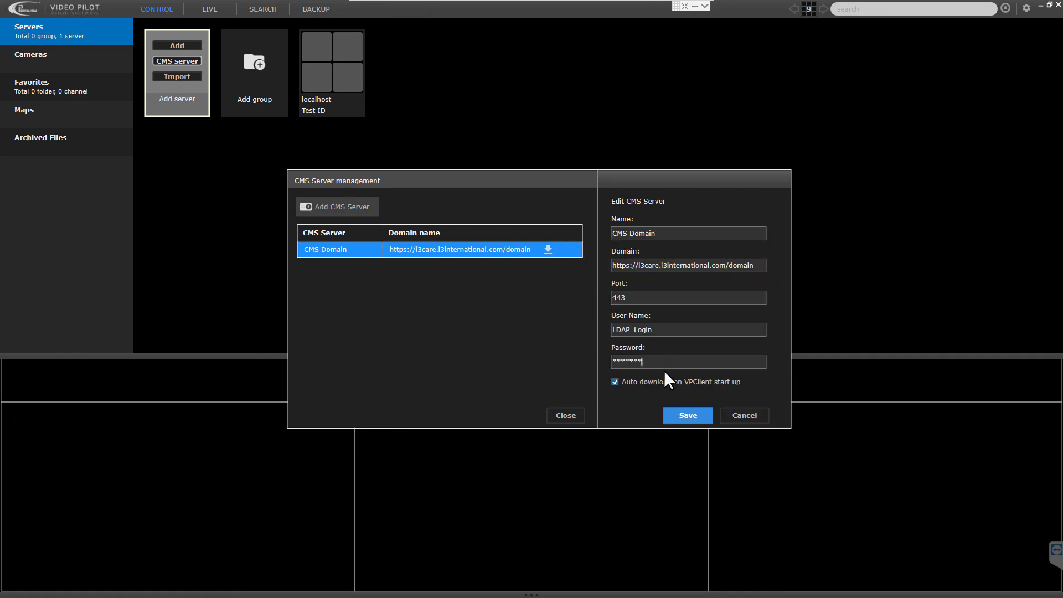
pyautogui.press('BackSpace')
pyautogui.press('BackSpace')
pyautogui.press('BackSpace')
pyautogui.press('BackSpace')
pyautogui.write('***********')
pyautogui.click(689, 416)
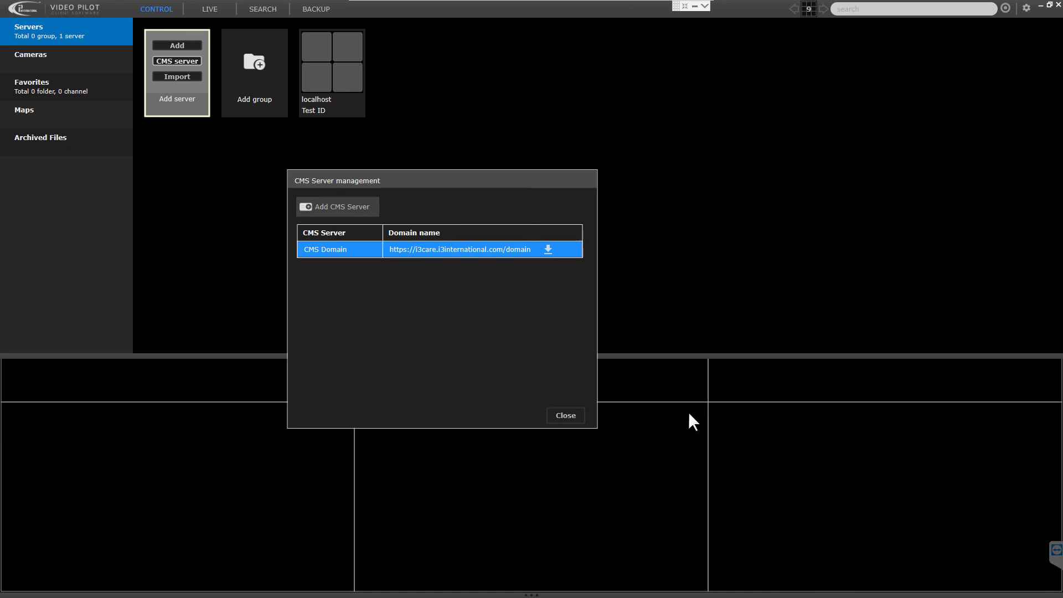
pyautogui.click(565, 415)
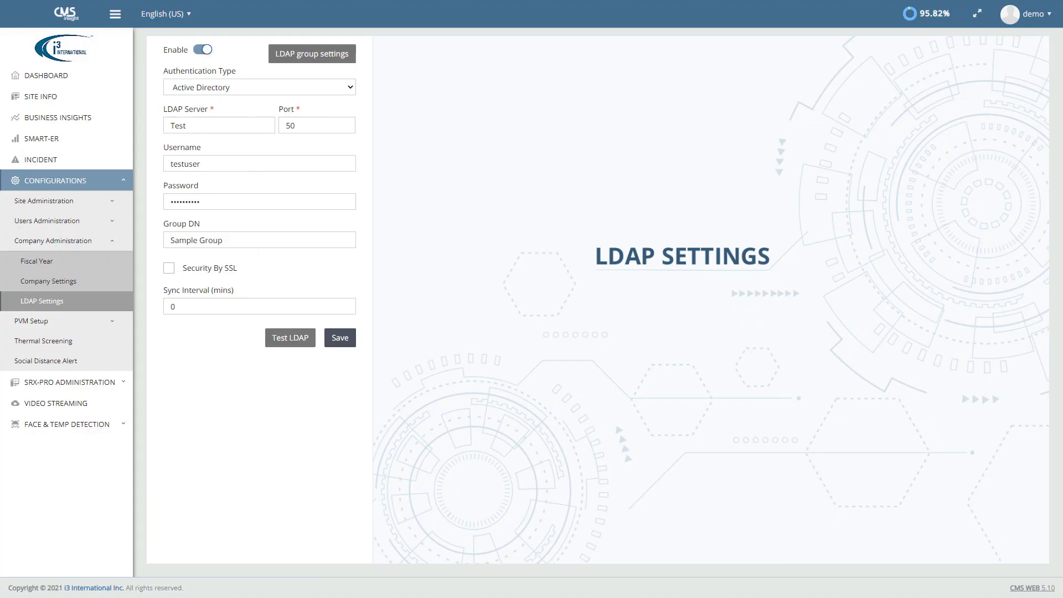